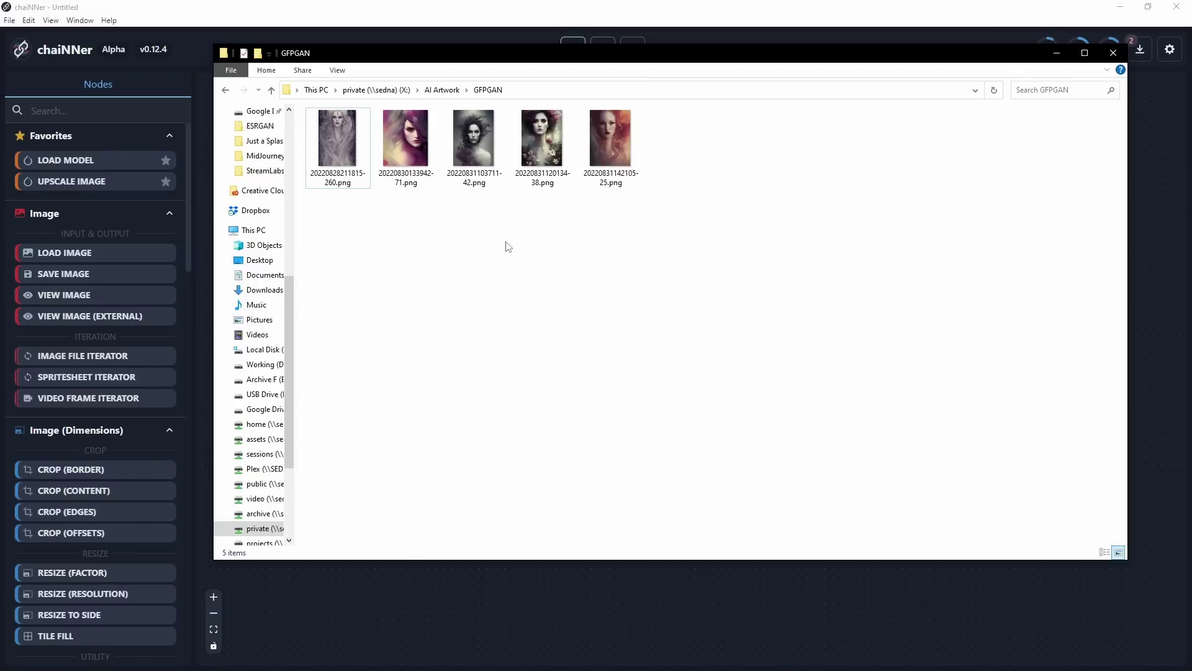
Switch the GFPGAN folder to Details view to show each PNG's size and dimensions
right_click(533, 235)
mouse_move(505, 264)
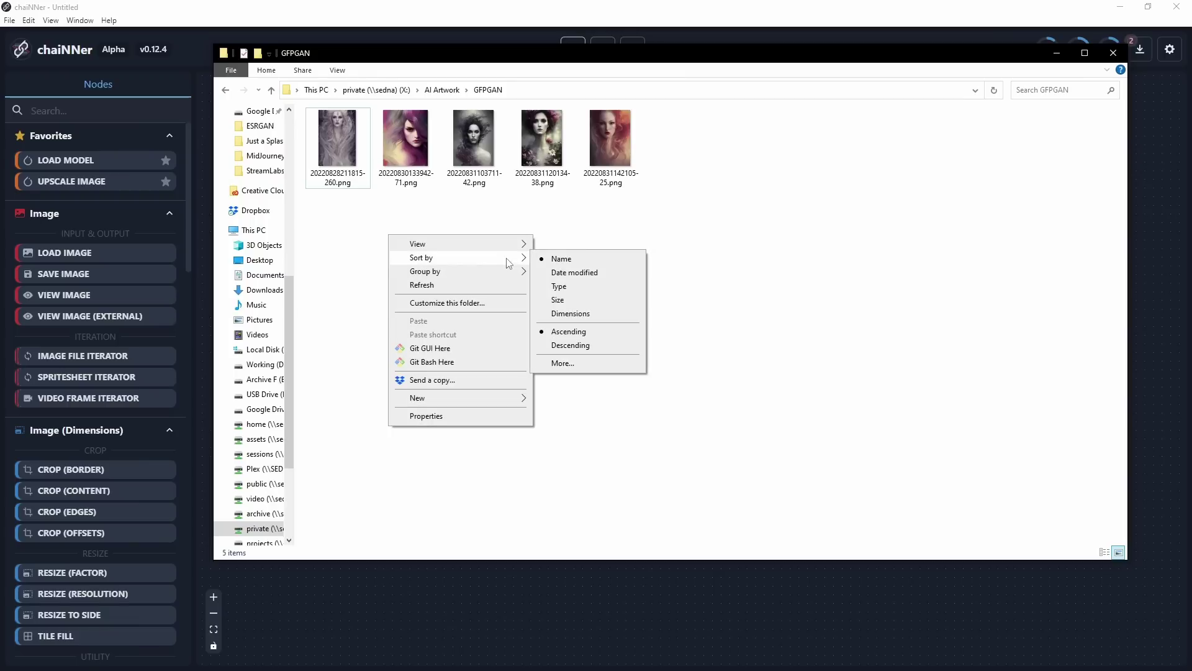
left_click(583, 319)
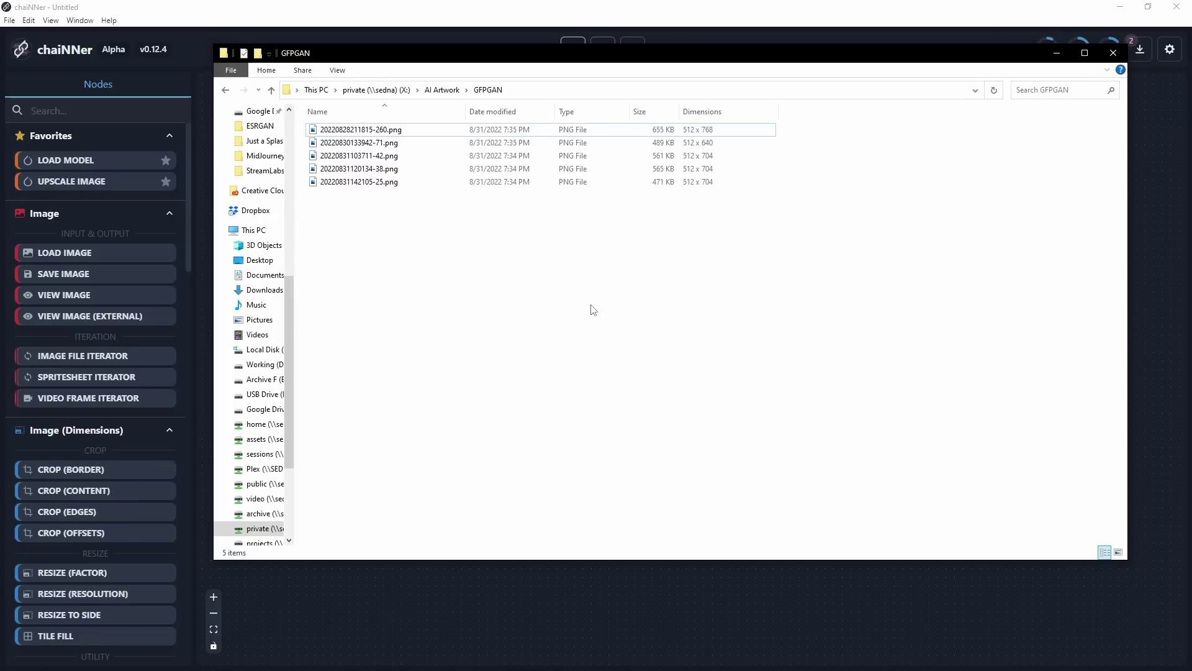
Preview the first GFPGAN portrait in Photos, close it, and bring chaiNNer's empty canvas forward
double_click(360, 130)
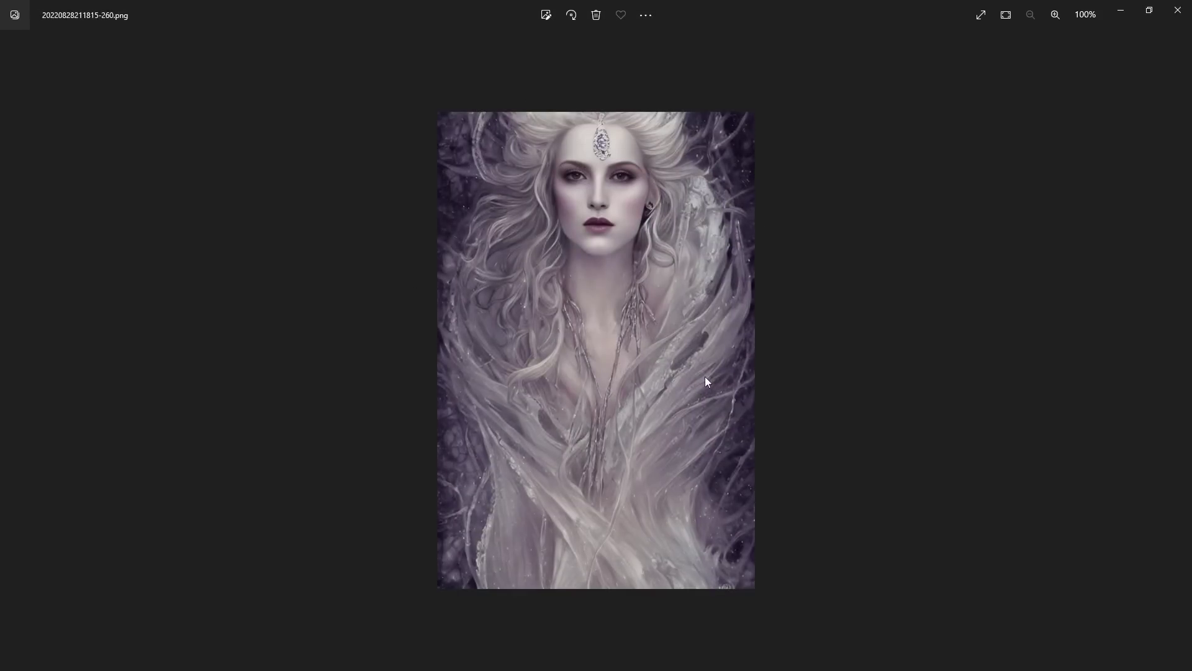
left_click(1178, 14)
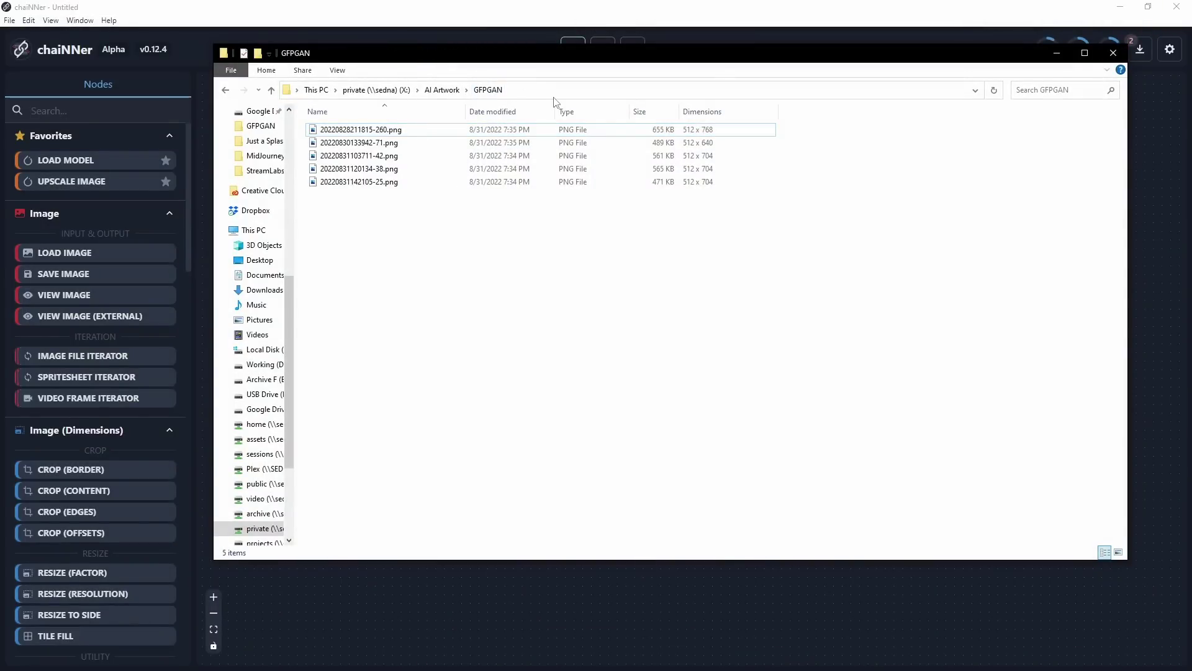
left_click_drag(543, 61, 1191, 112)
left_click(337, 215)
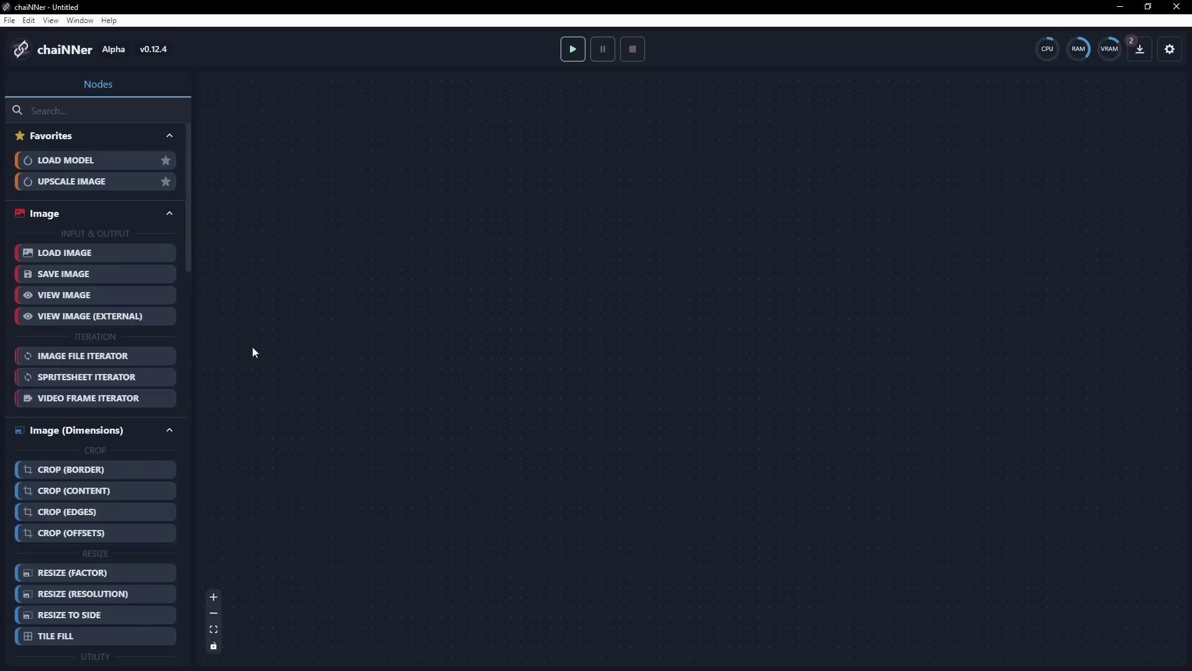
Place an Image File Iterator on the canvas with its directory set to X:\AI Artwork\GFPGAN
left_click_drag(88, 356, 593, 205)
left_click_drag(658, 226, 520, 106)
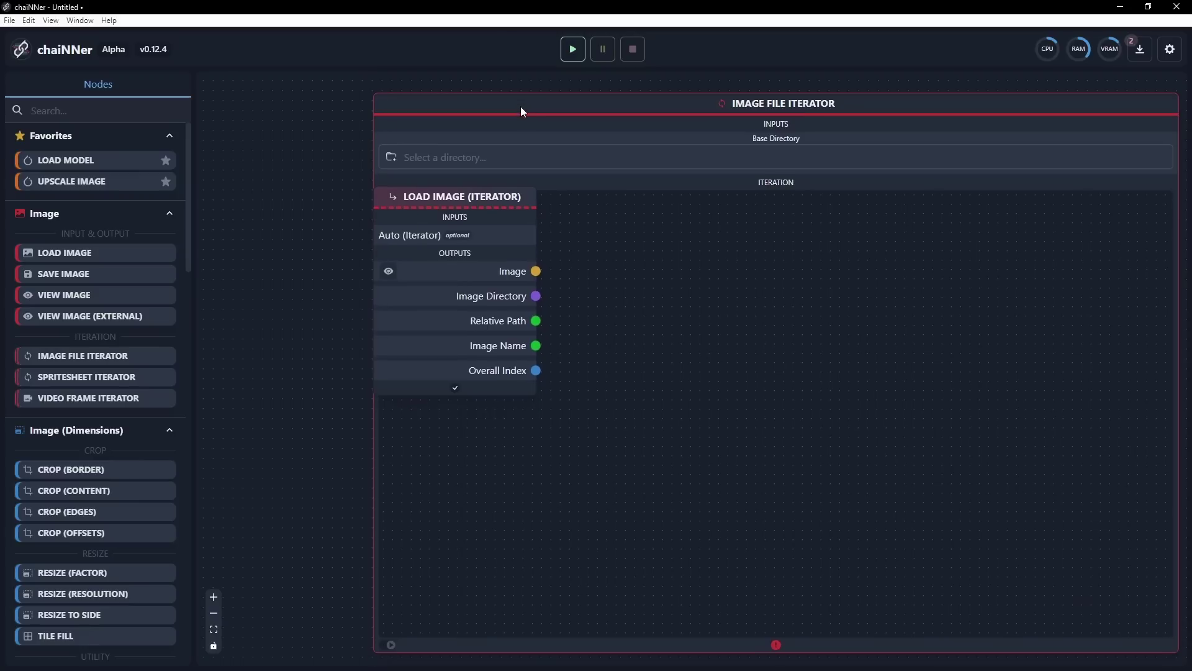
scroll(702, 342, "down", 1)
left_click_drag(922, 163, 865, 121)
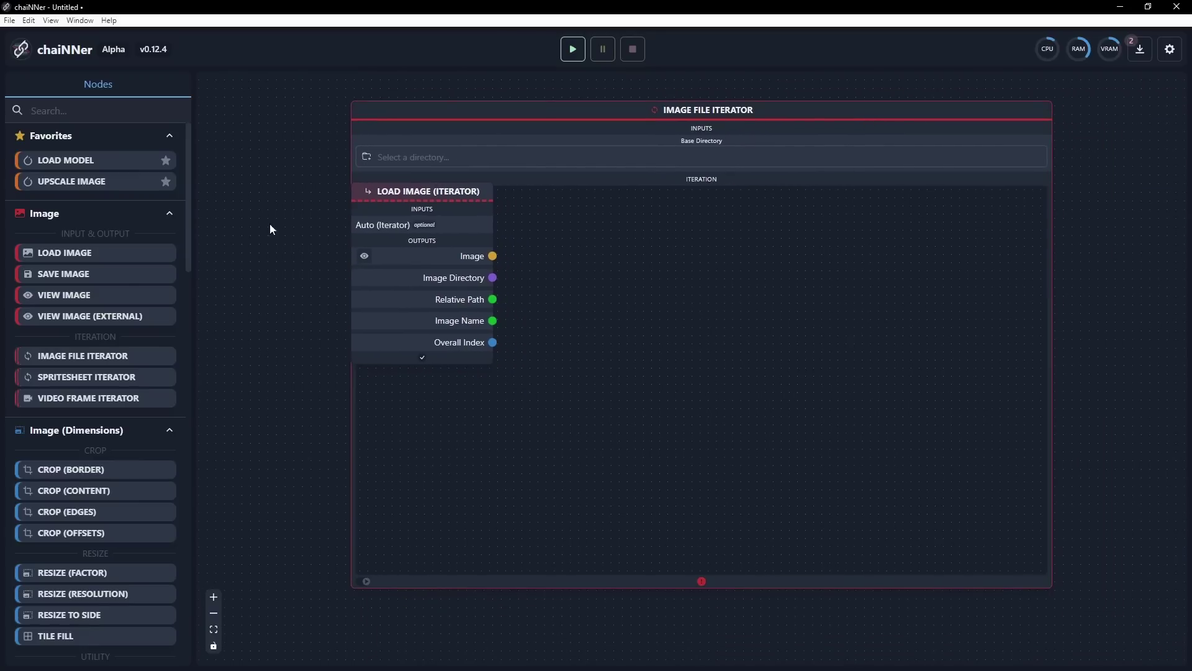
left_click(447, 156)
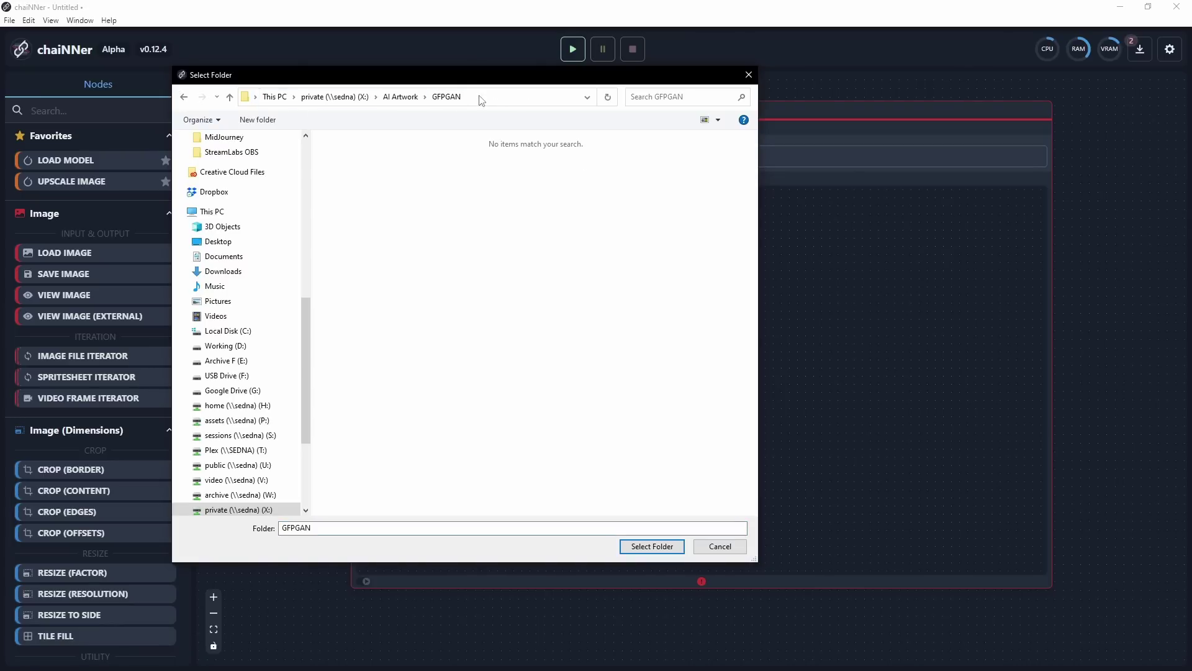
left_click(659, 546)
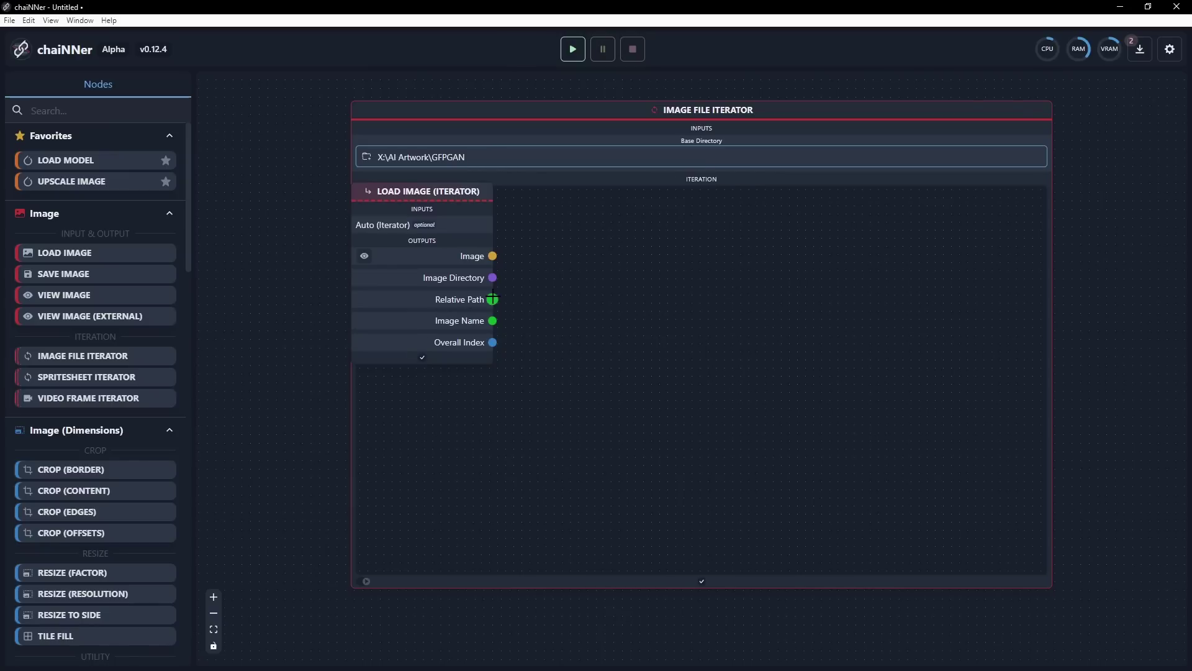
Add an Upscale Image node inside the iterator, fed by Load Image (Iterator)'s Image output
left_click_drag(492, 299, 736, 307)
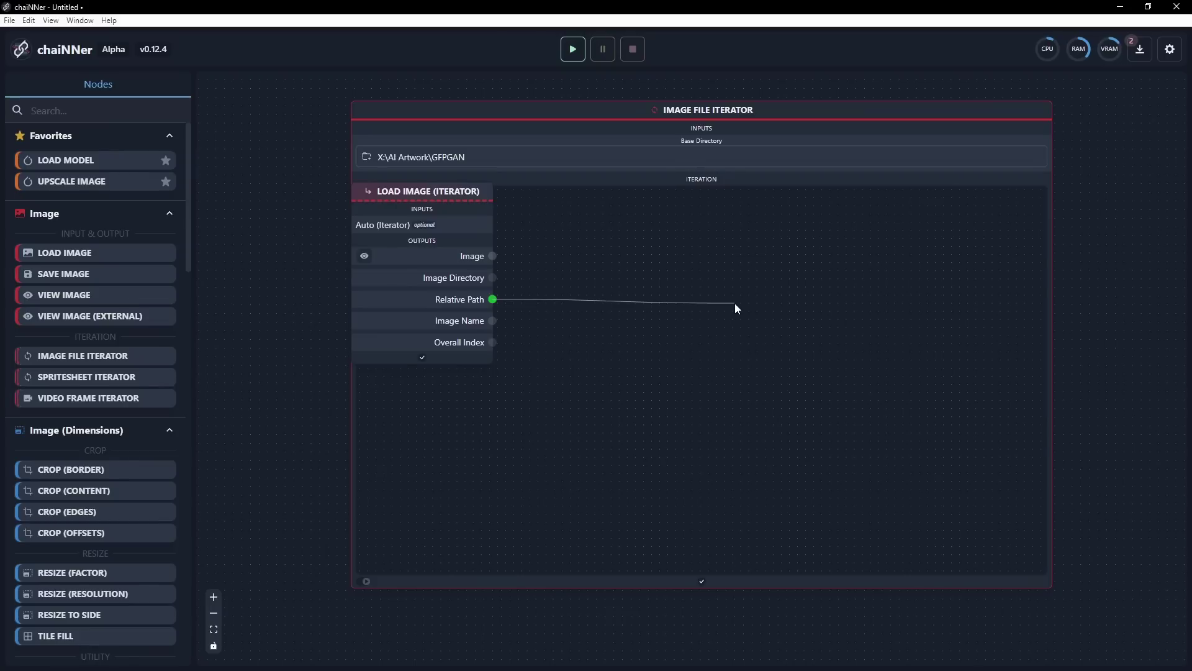
left_click_drag(735, 303, 735, 303)
scroll(93, 373, "down", 10)
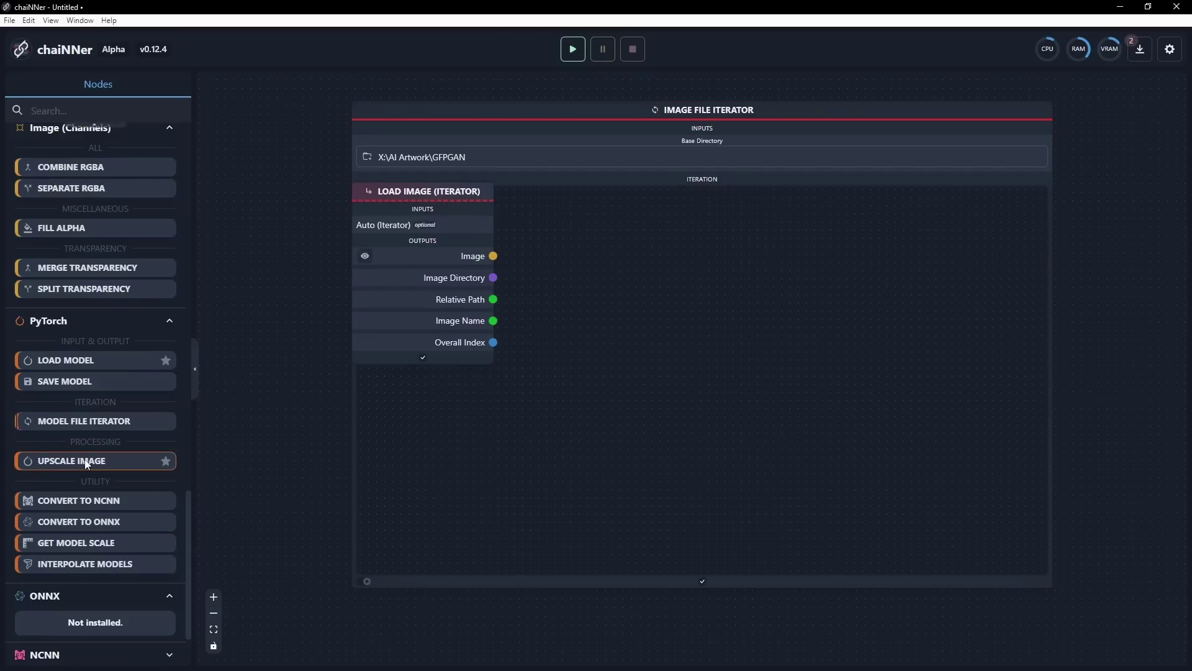
left_click_drag(87, 464, 630, 344)
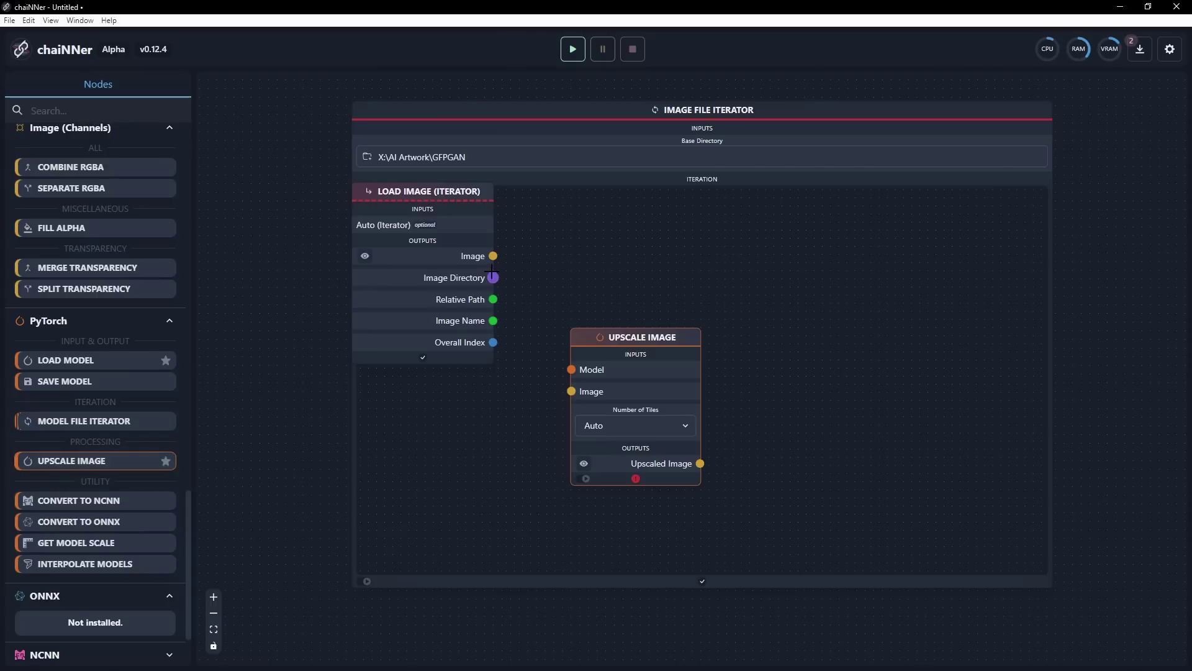
left_click_drag(493, 256, 586, 327)
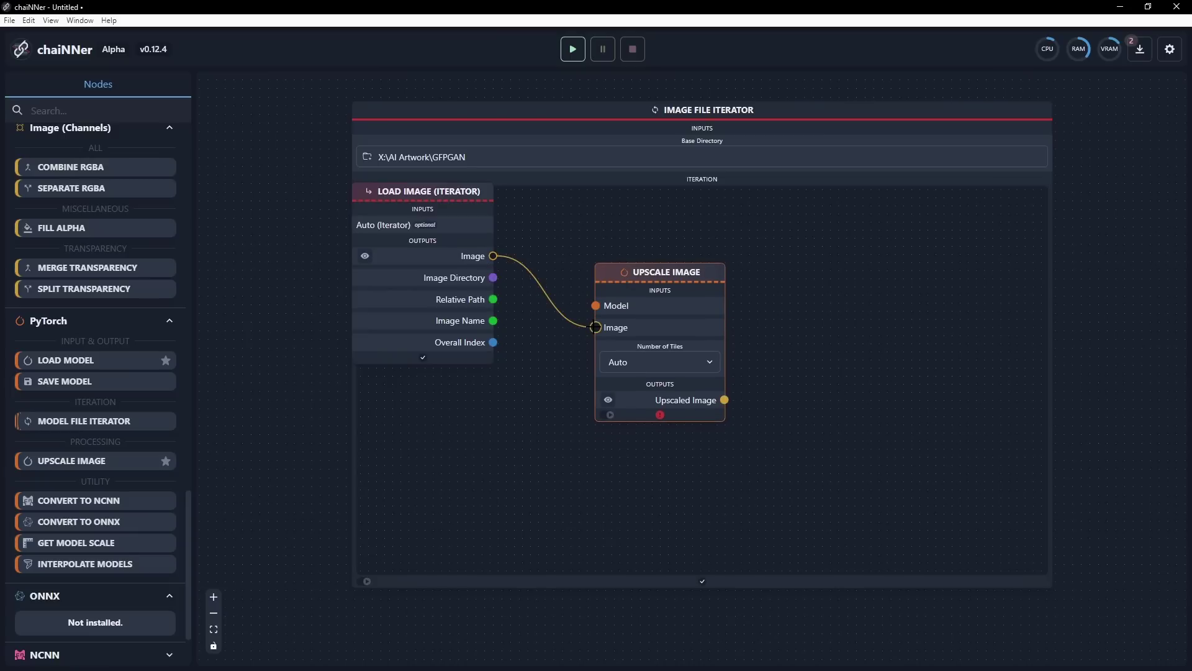
left_click(533, 360)
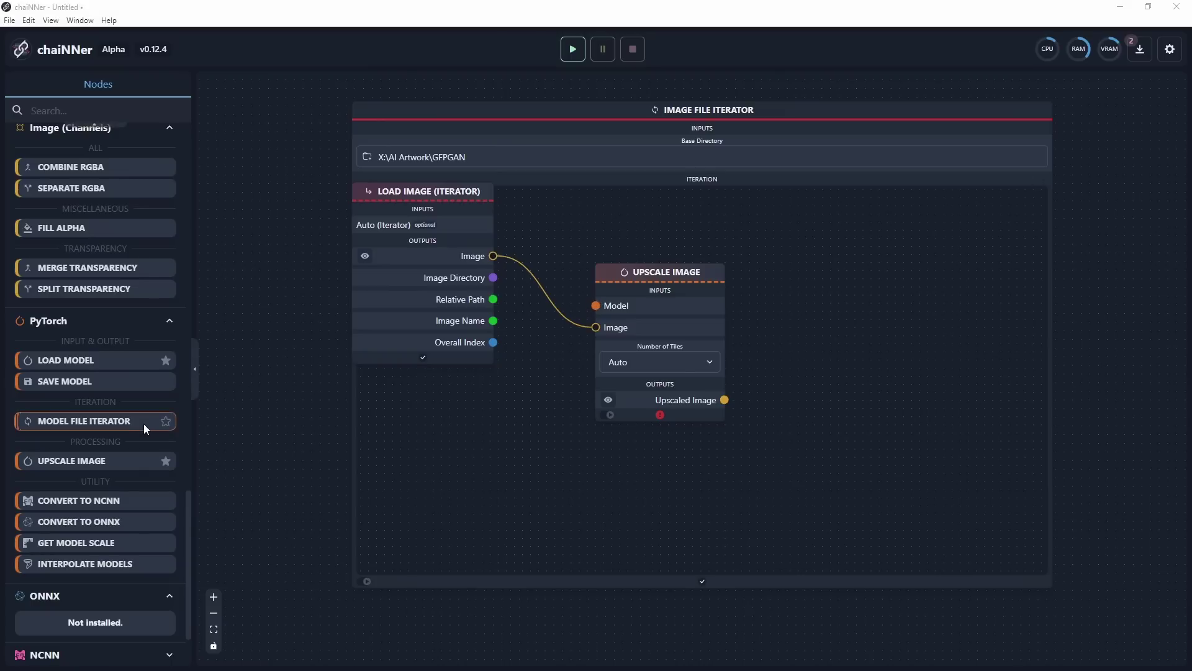
Add a Load Model node loading RealESRGAN_x4plus.pth, wired to Upscale Image's Model input
left_click_drag(96, 359, 266, 452)
scroll(335, 405, "left", 5)
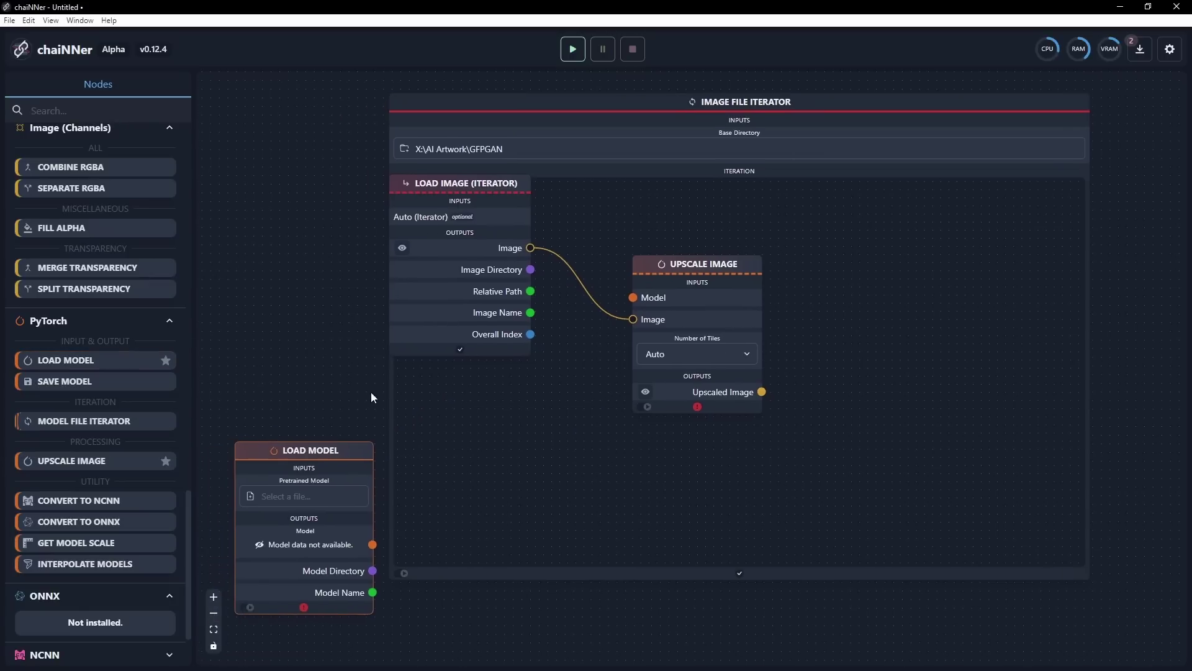
left_click_drag(406, 427, 388, 375)
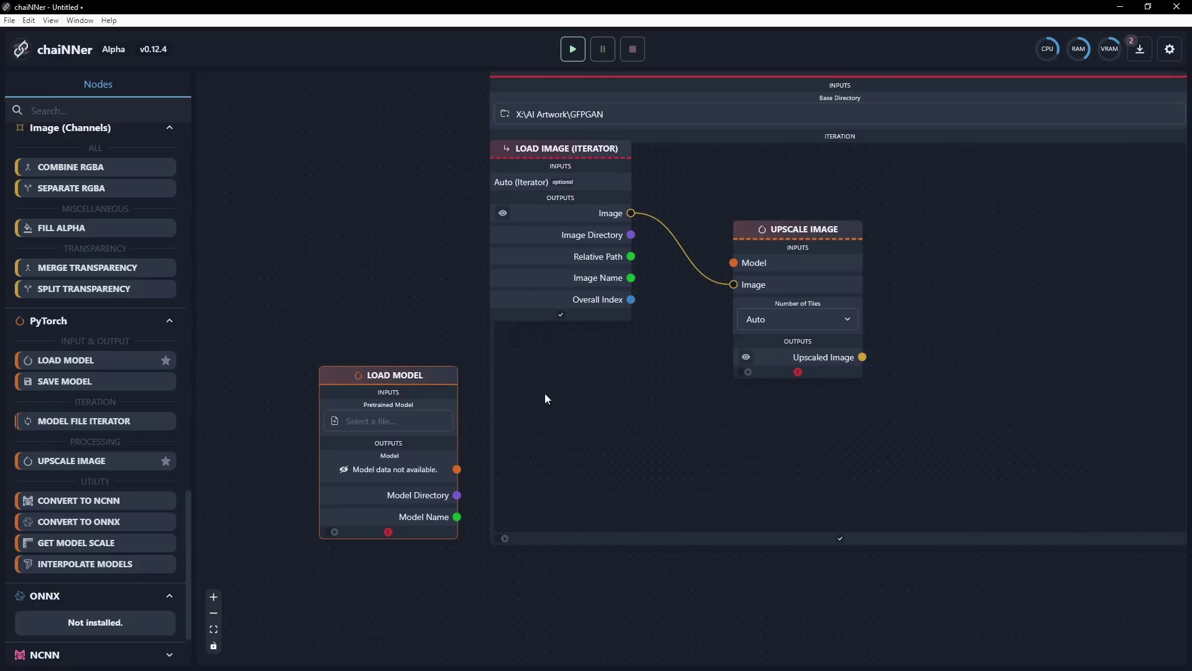
left_click_drag(457, 469, 733, 263)
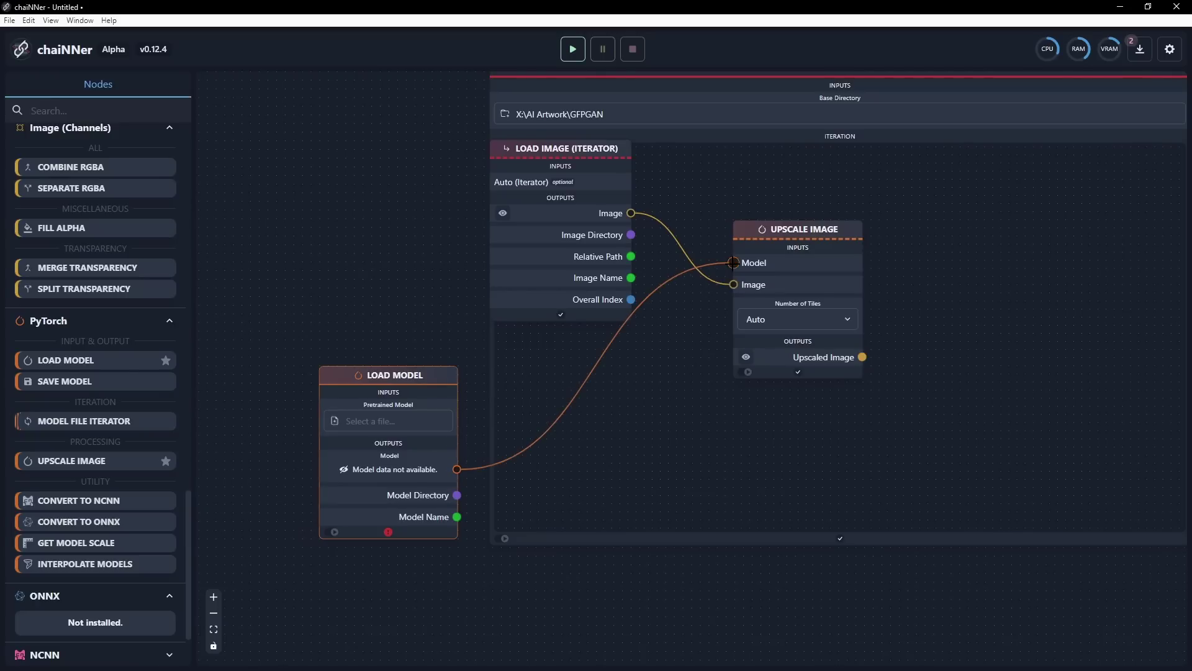
left_click(392, 420)
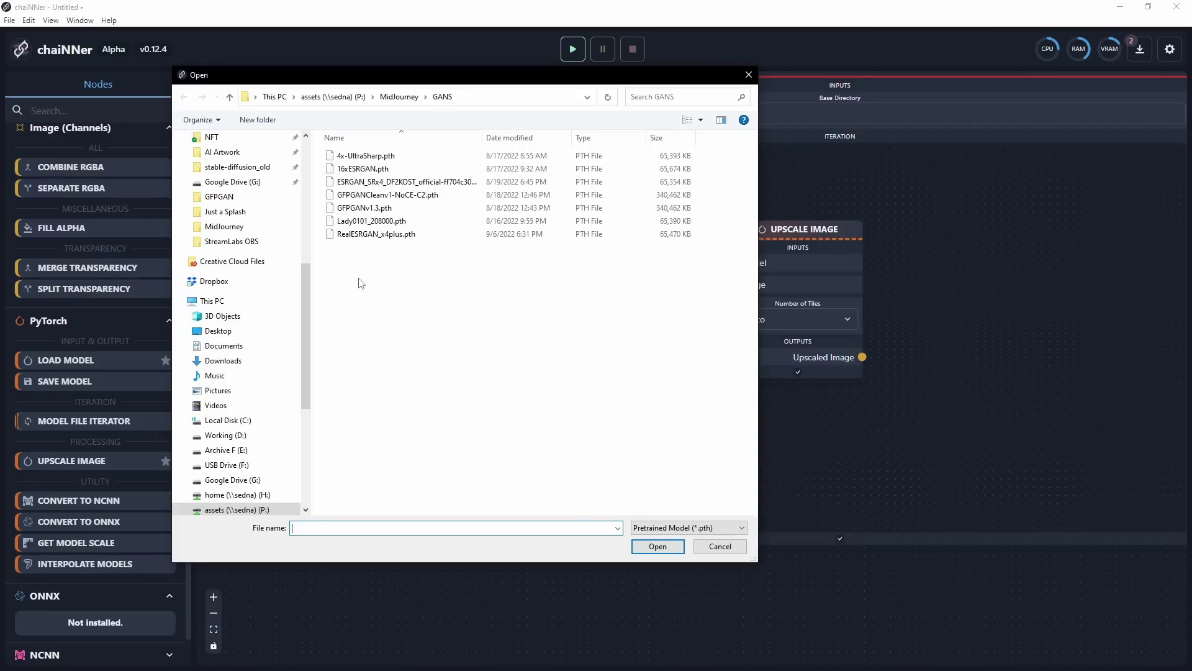
left_click(378, 235)
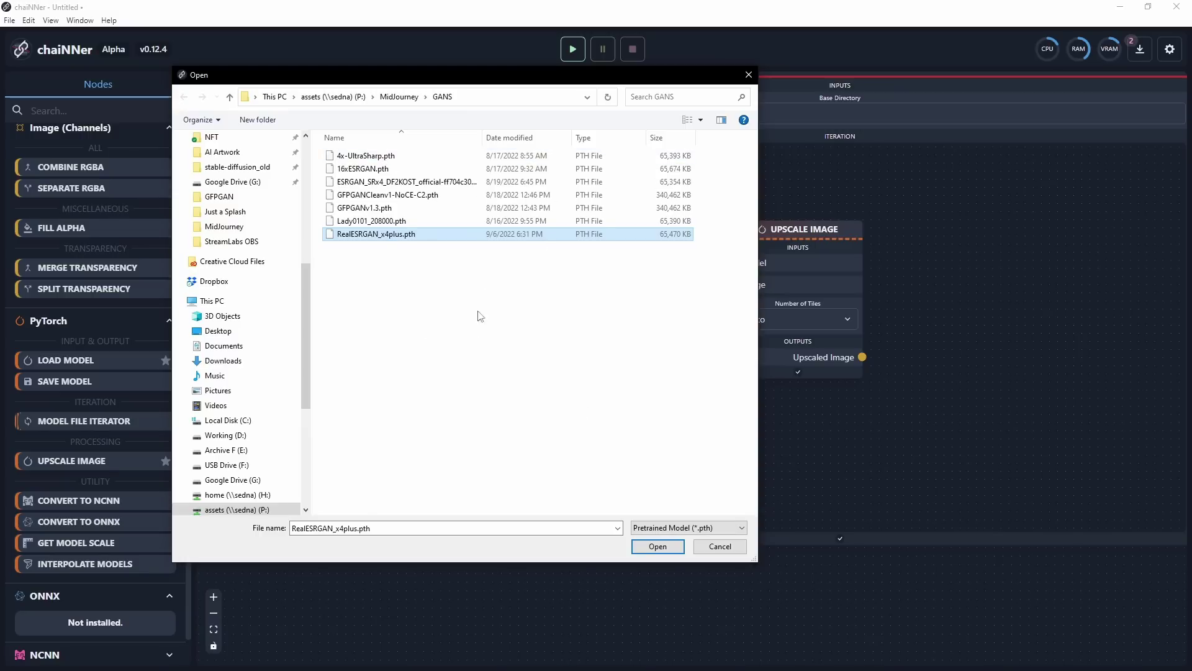
left_click(659, 546)
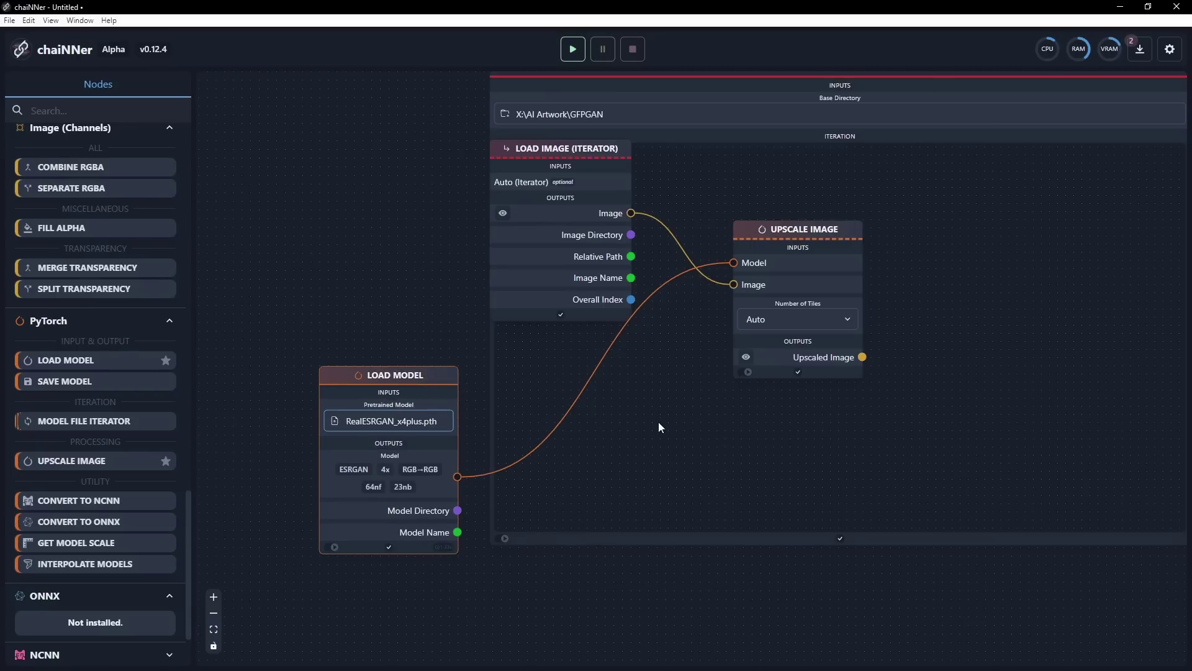
left_click_drag(437, 299, 267, 335)
left_click_drag(626, 279, 593, 287)
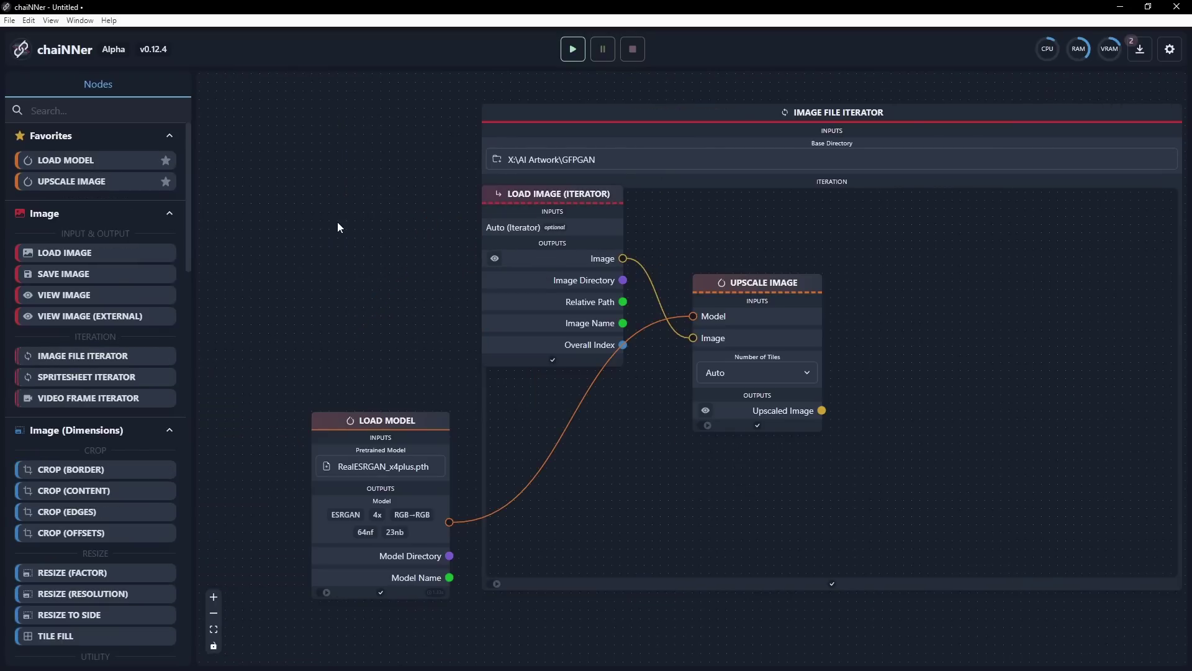
left_click_drag(90, 249, 356, 98)
left_click(355, 137)
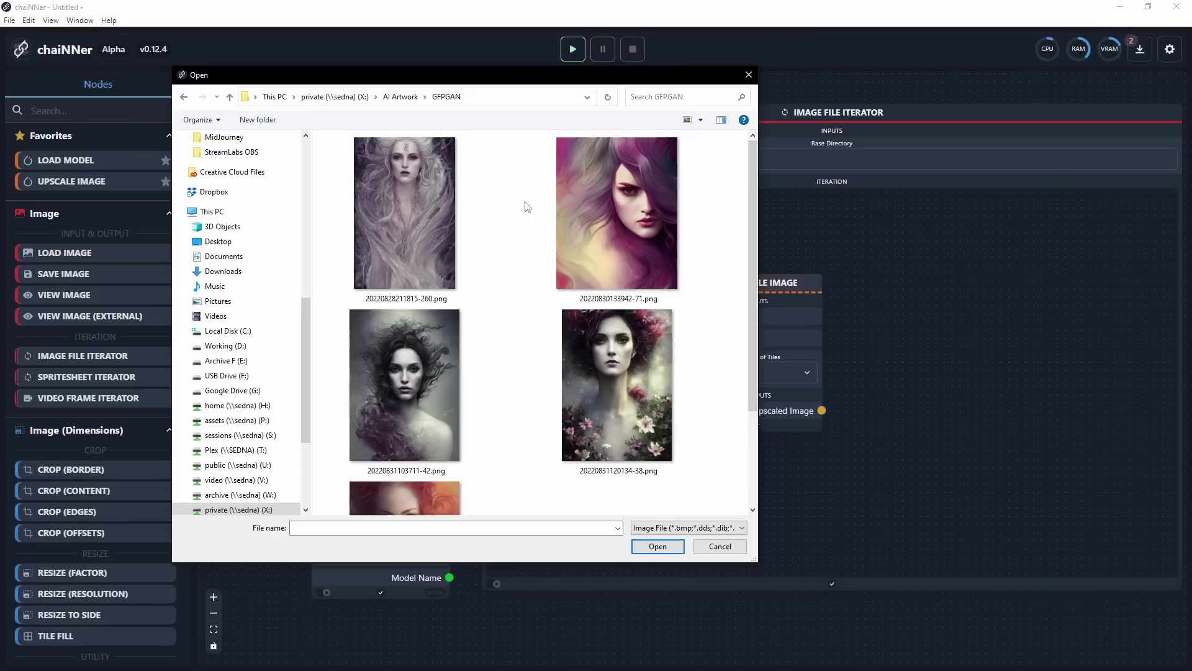
left_click(622, 226)
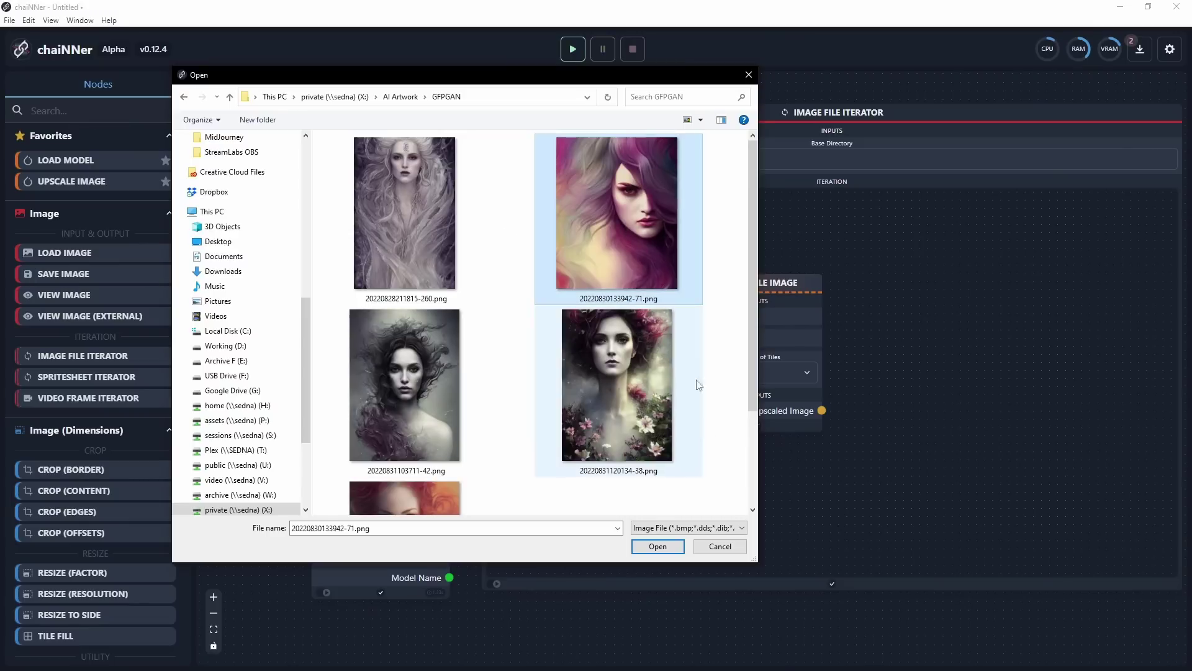
left_click(658, 546)
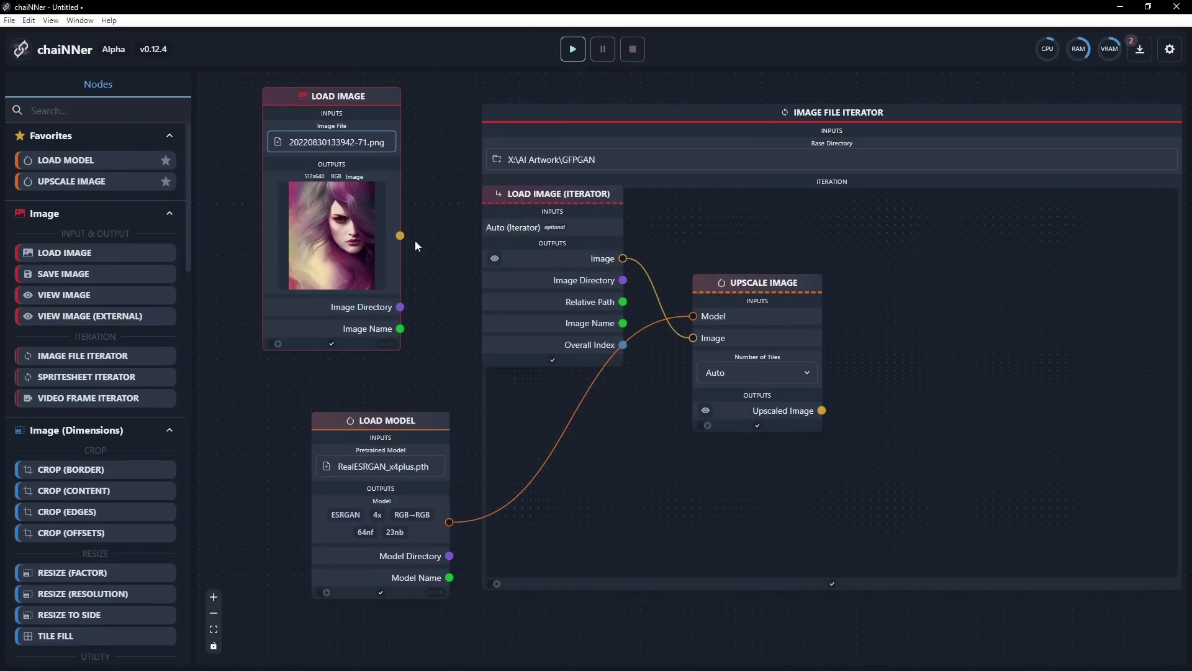
left_click_drag(400, 236, 693, 338)
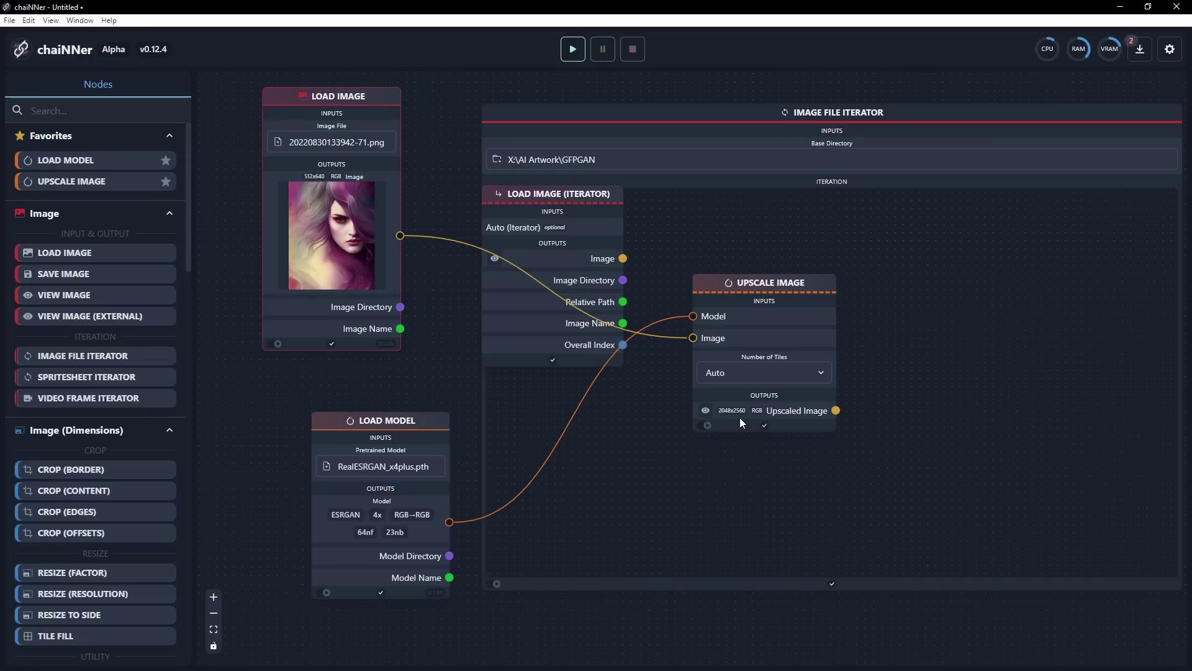
left_click(785, 286)
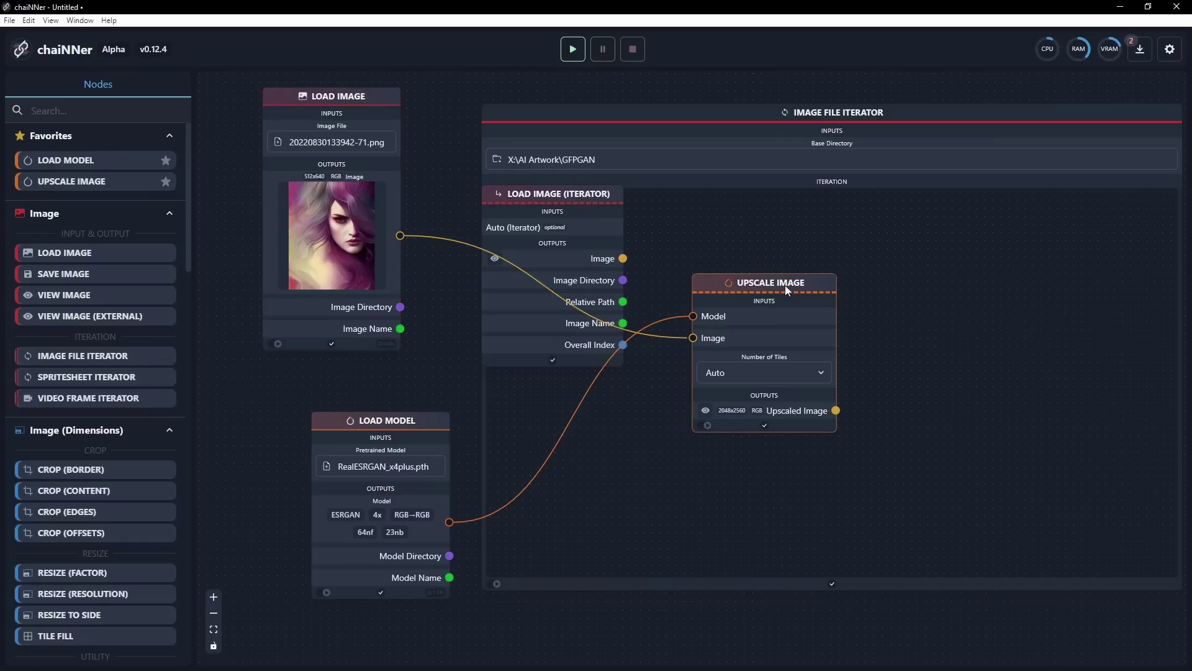
Duplicate Upscale Image and feed the copy the first upscale's output and the loaded model
key("ctrl+d")
left_click_drag(755, 295, 973, 366)
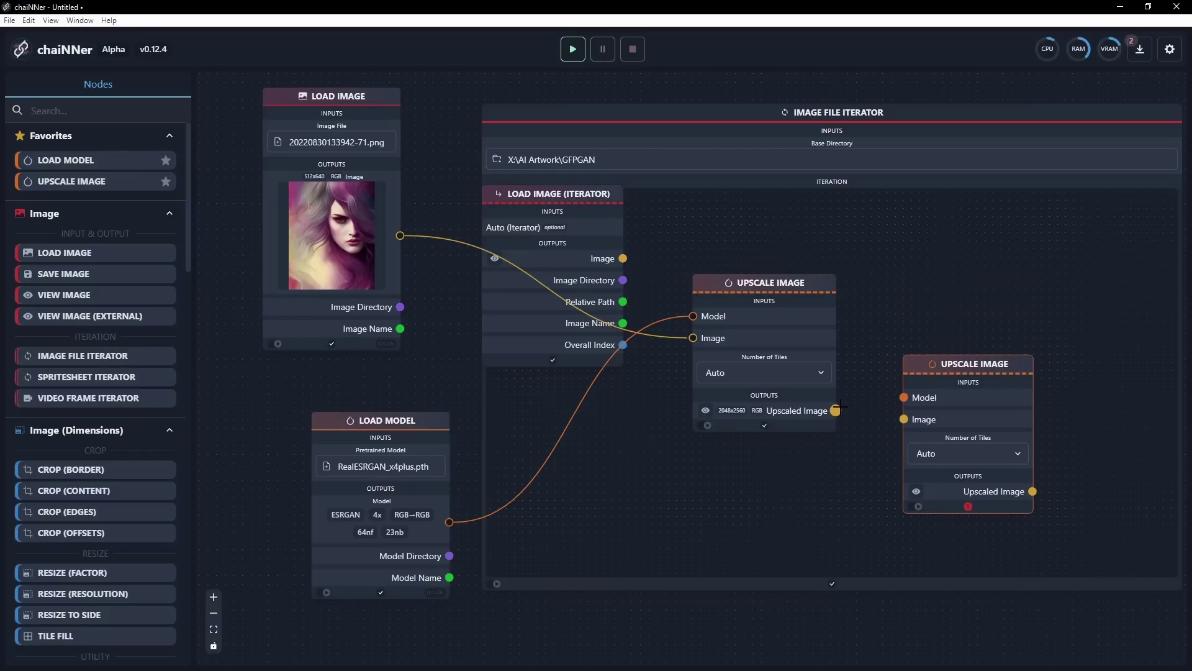
left_click_drag(835, 411, 904, 419)
left_click_drag(449, 522, 904, 396)
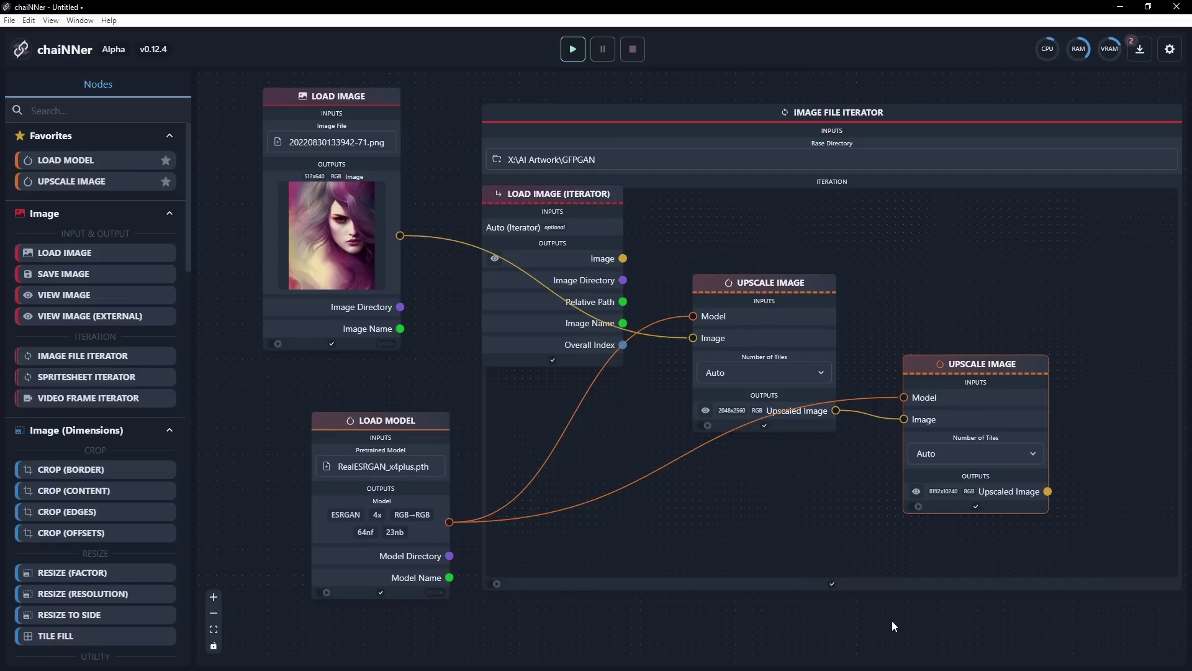
Enlarge the iterator area to fit the nodes and lower the second Upscale Image node
left_click_drag(892, 620, 676, 547)
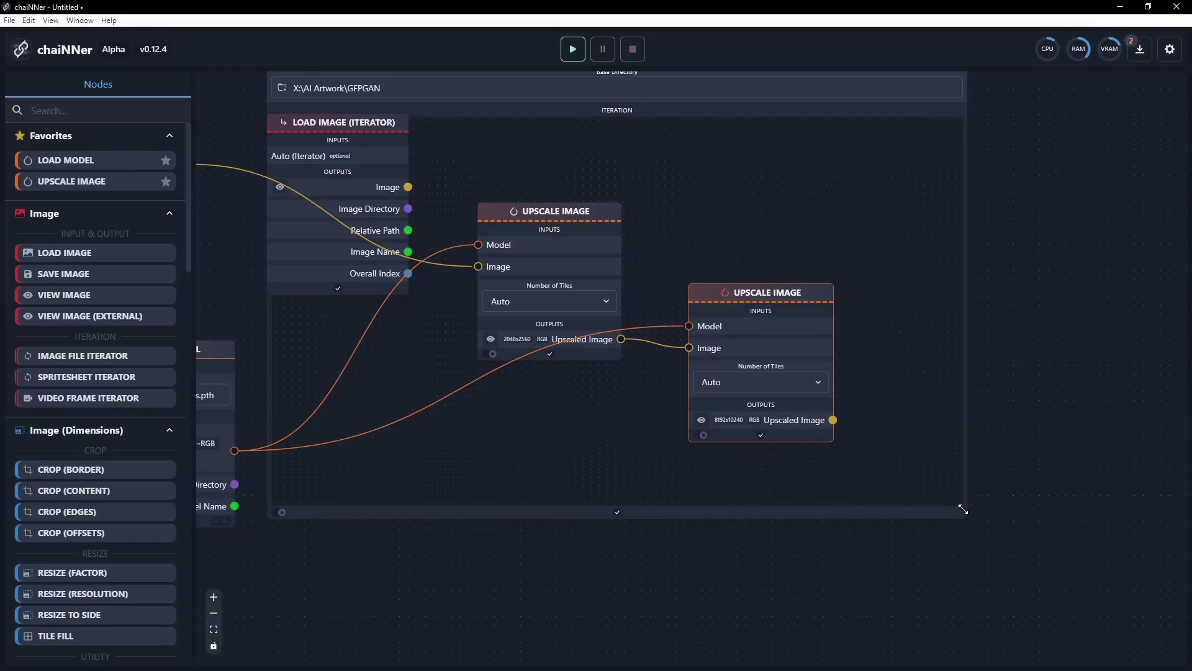
left_click_drag(963, 509, 1155, 641)
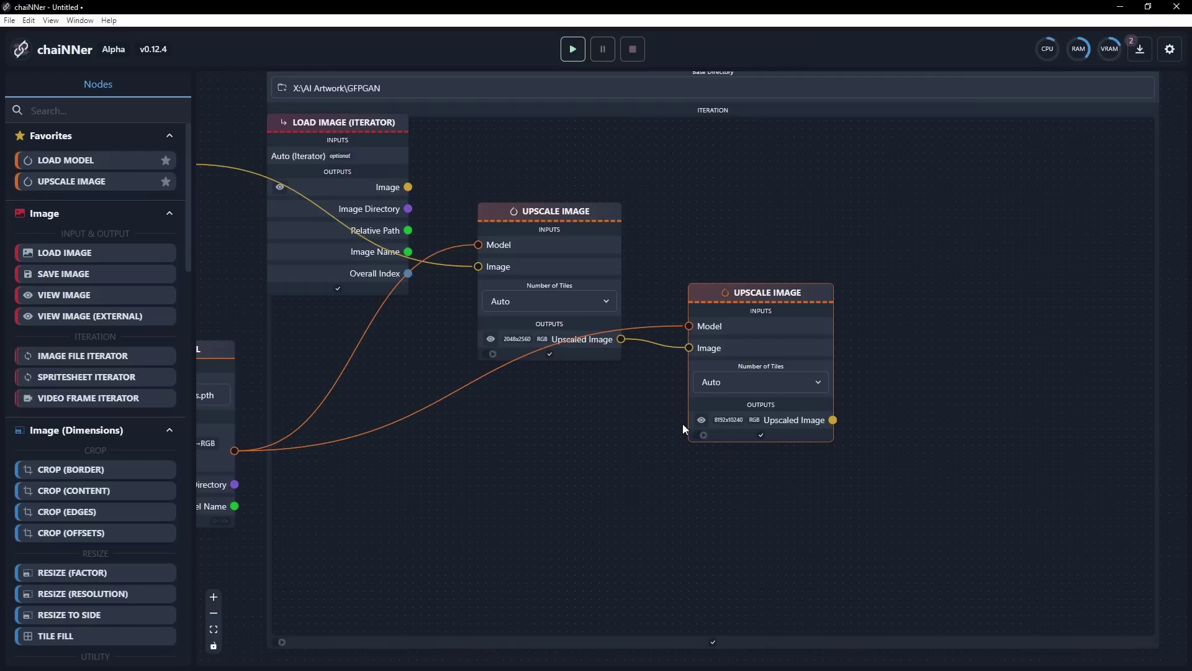
left_click_drag(730, 318, 738, 423)
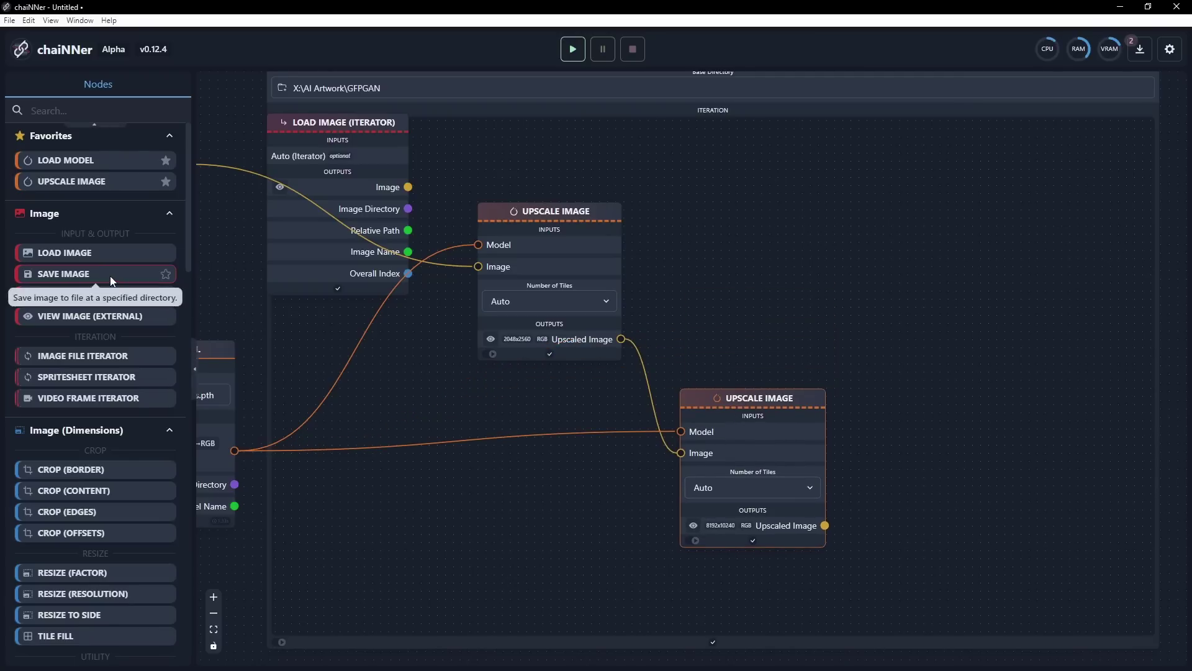
Add a Save Image node taking the second upscale's output and the iterator's Image Name
left_click_drag(110, 275, 1029, 459)
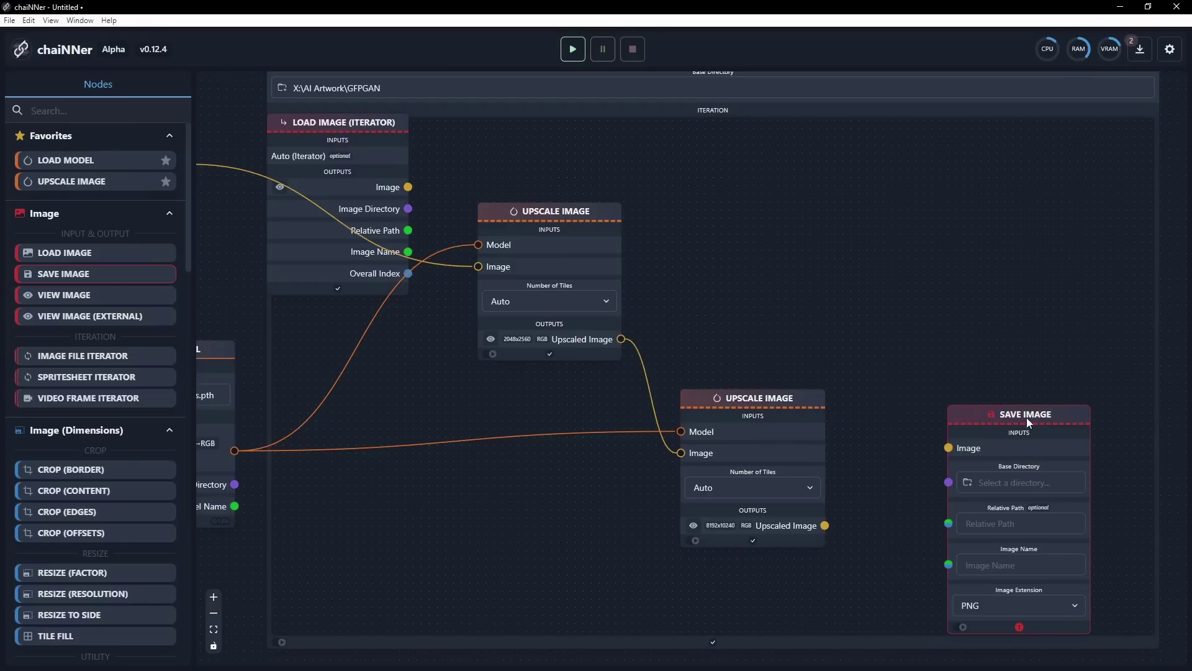
left_click_drag(1027, 419, 1032, 352)
left_click_drag(825, 525, 956, 383)
scroll(479, 378, "down", 3)
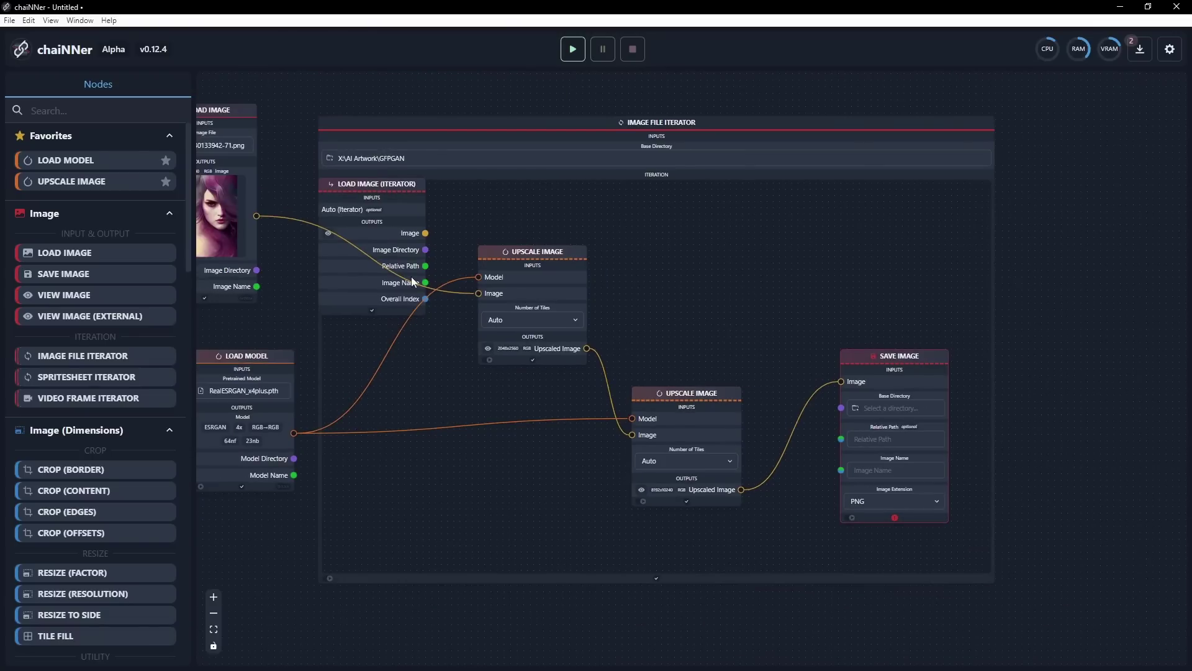
left_click_drag(425, 283, 841, 470)
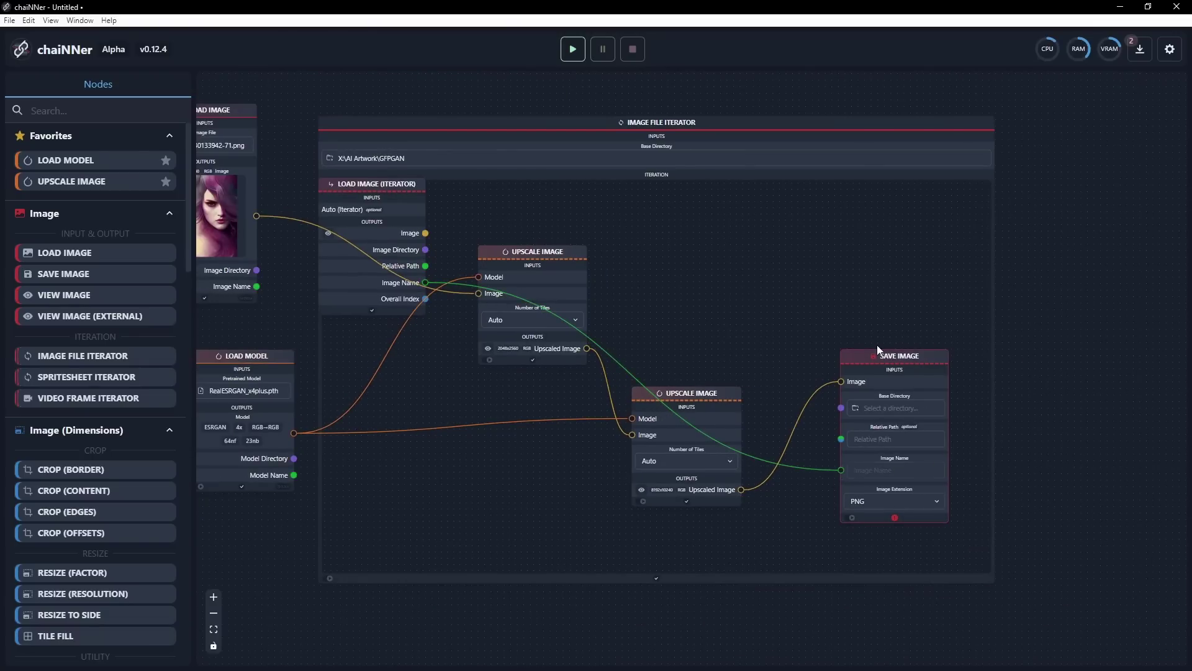
mouse_move(881, 357)
left_mouse_down()
mouse_move(874, 281)
mouse_move(885, 361)
left_mouse_up()
Rearrange the two Upscale Image nodes and recenter the graph
left_click_drag(696, 396, 646, 460)
left_click_drag(549, 259, 510, 333)
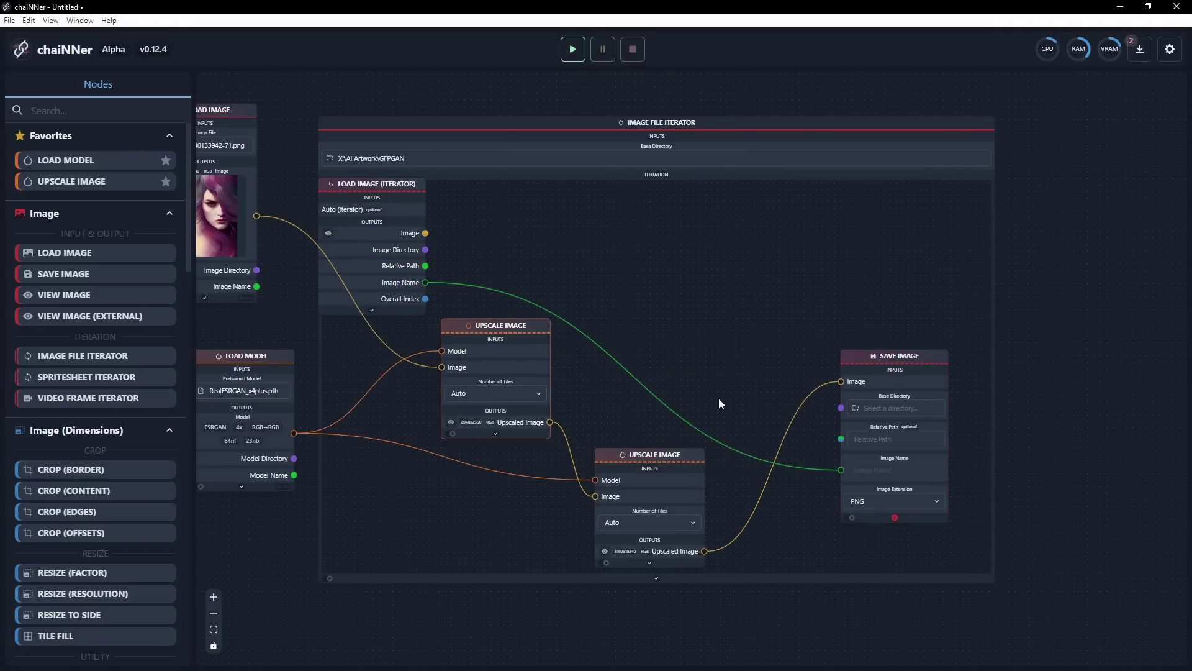
left_click_drag(1036, 382, 1053, 330)
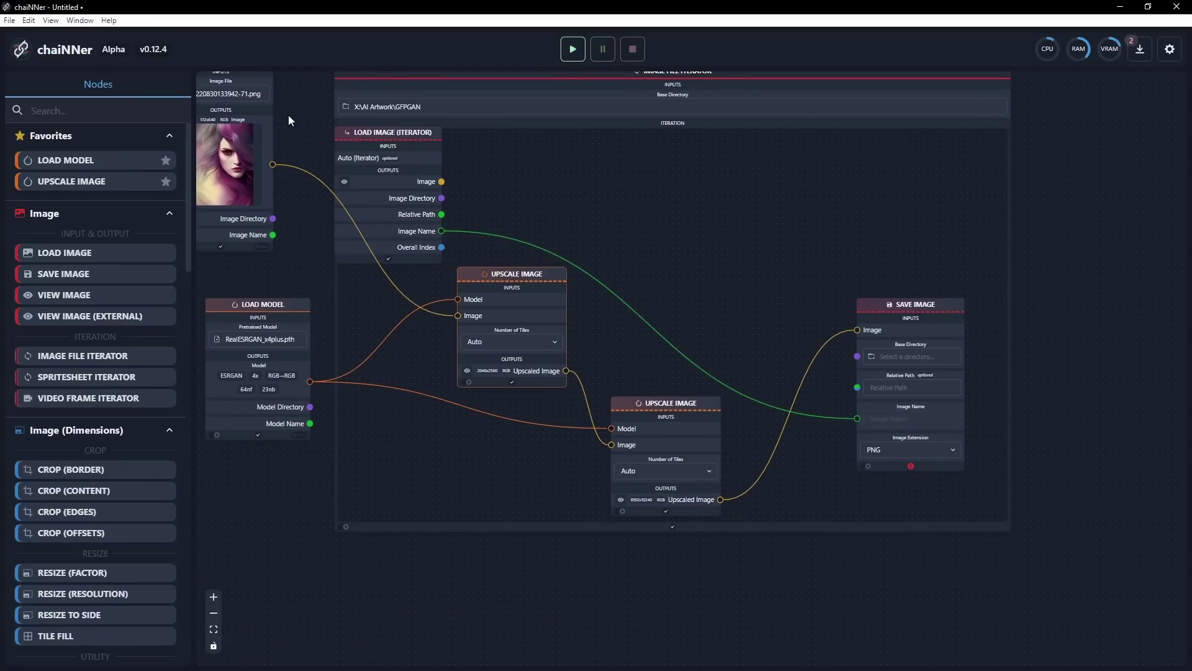
Delete the standalone Load Image node and wire the iterator's Image into the first Upscale Image
left_click(239, 80)
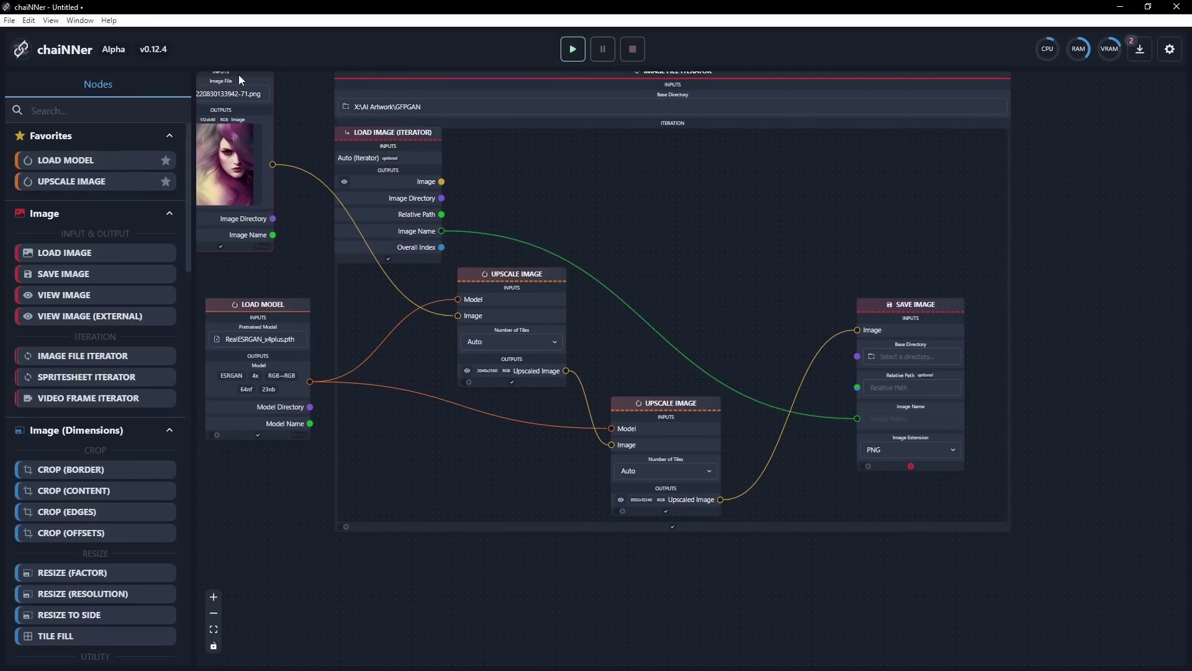
key("Delete")
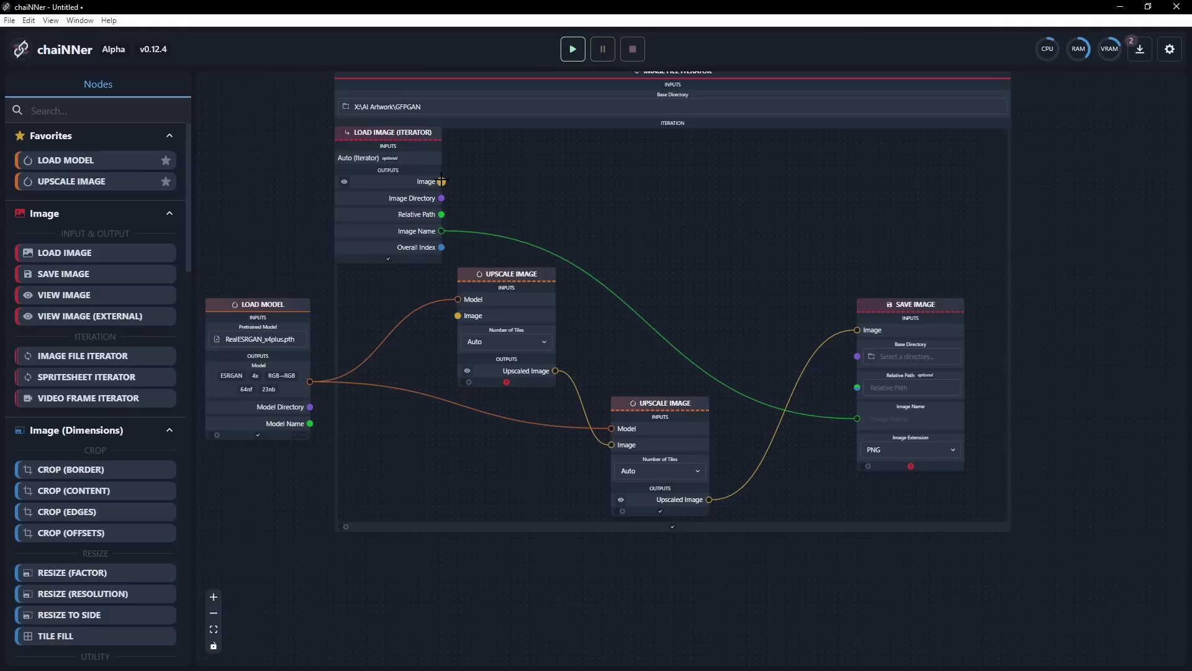
left_click_drag(442, 181, 508, 287)
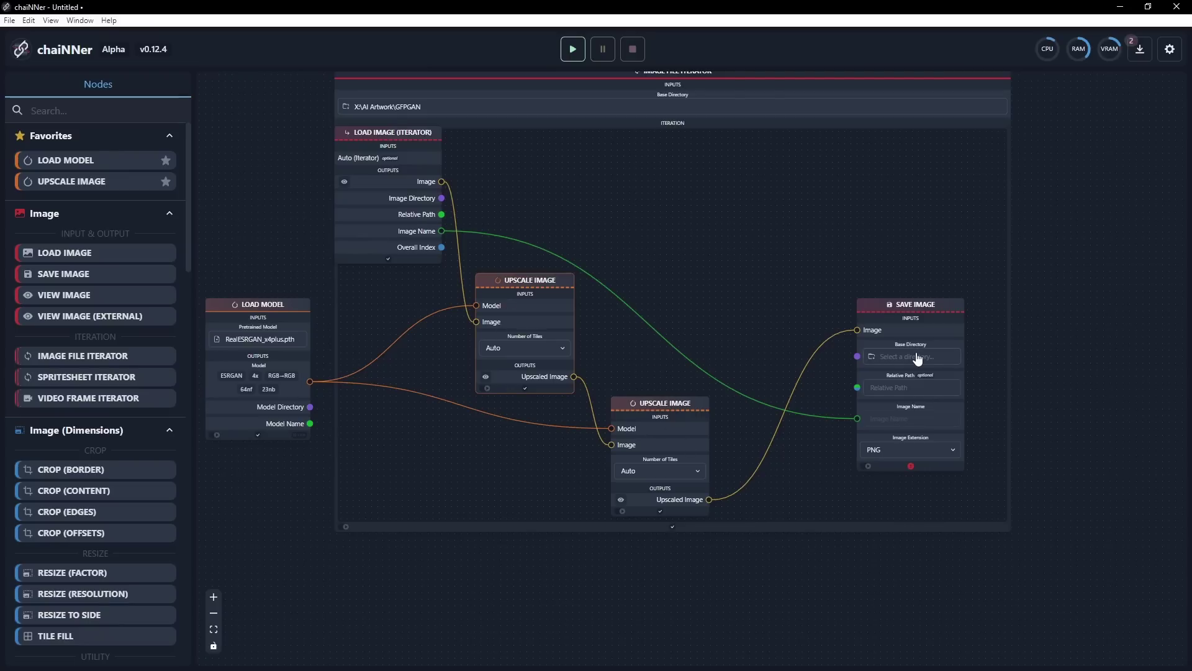
Set Save Image's base directory to X:\AI Artwork\Upsize
left_click(882, 355)
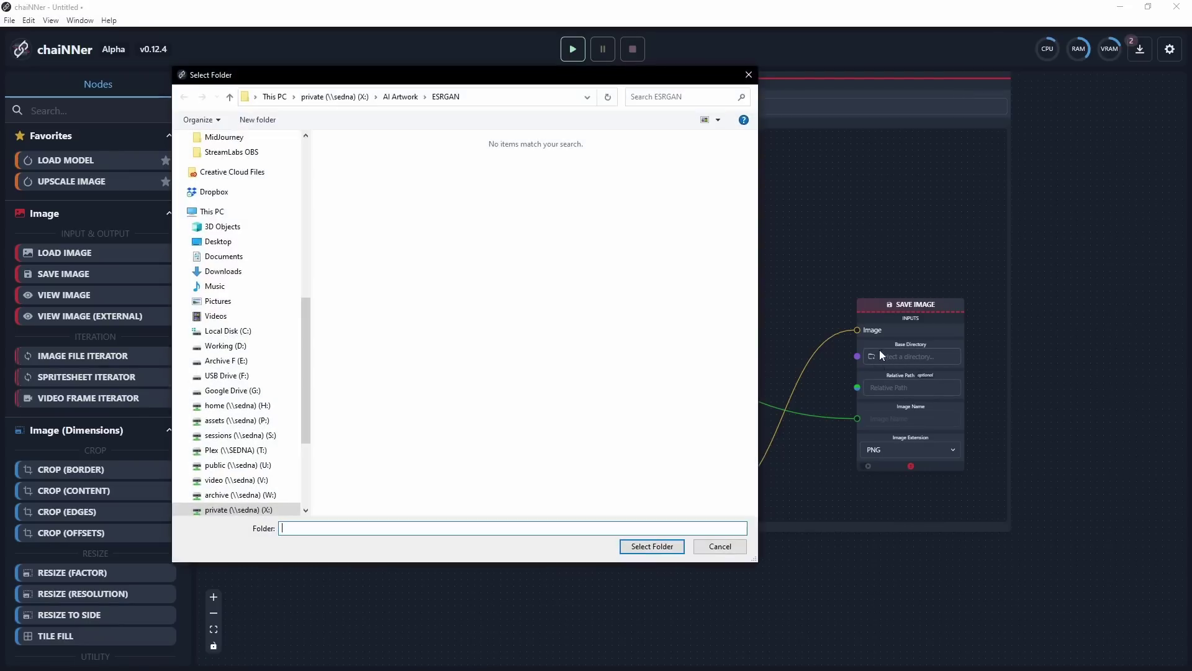
left_click(425, 98)
left_click(444, 206)
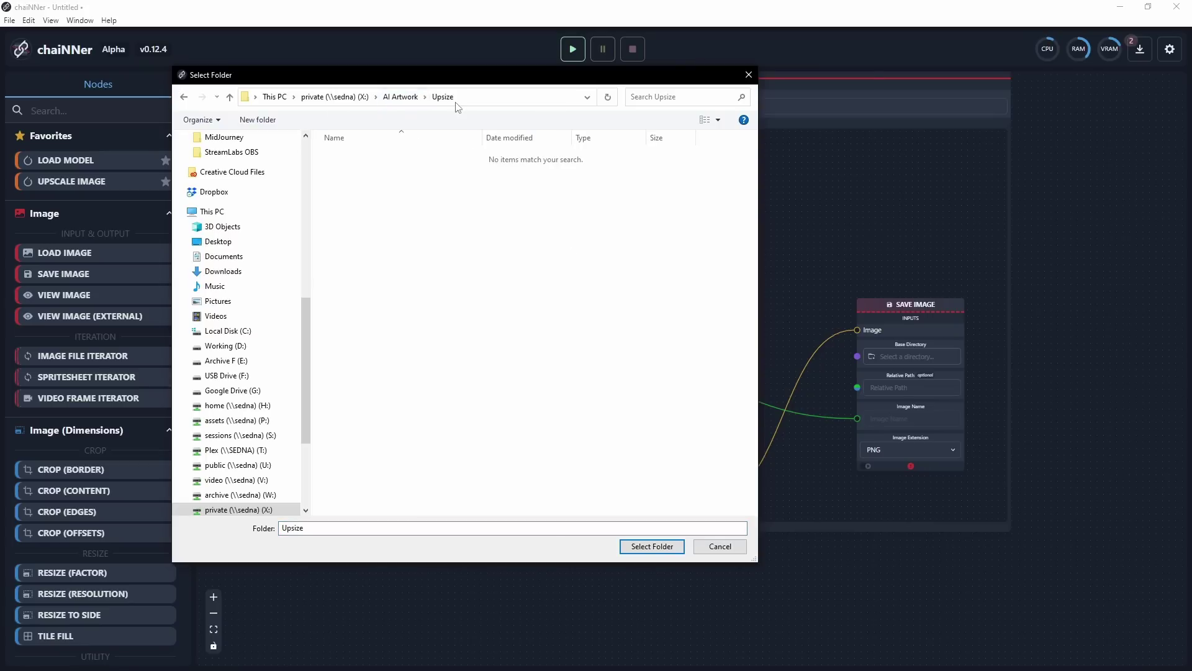
left_click(671, 545)
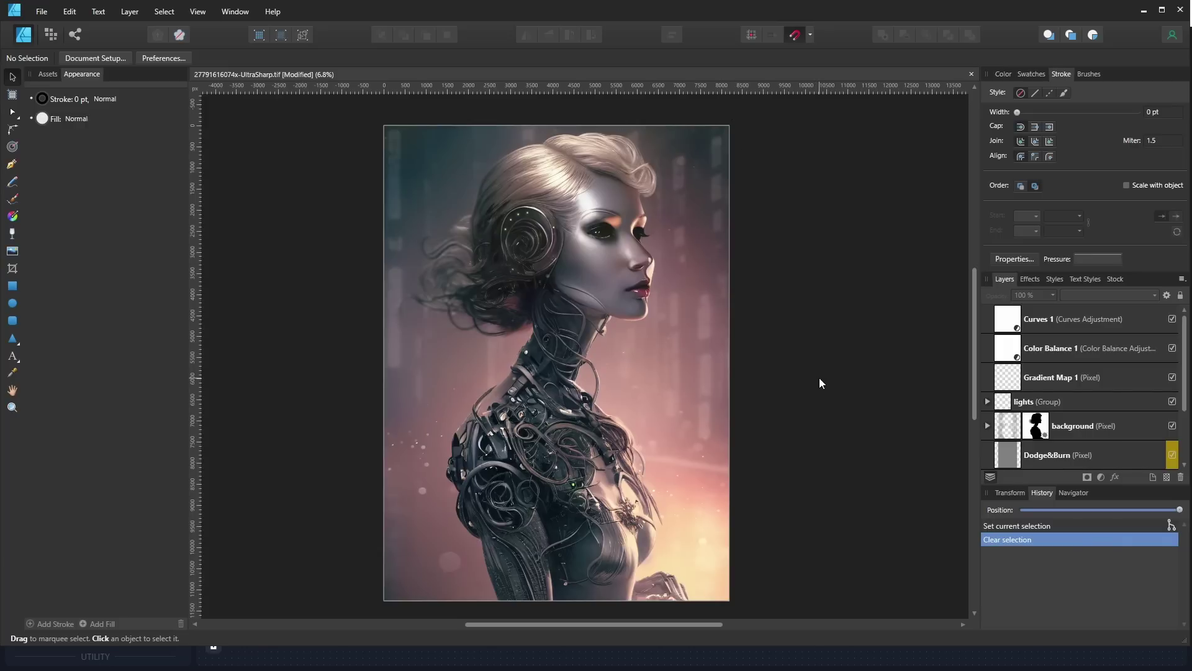
Zoom into the cyborg portrait's shoulder detail in Affinity Photo, then zoom back out to see more of it
scroll(525, 497, "up", 5)
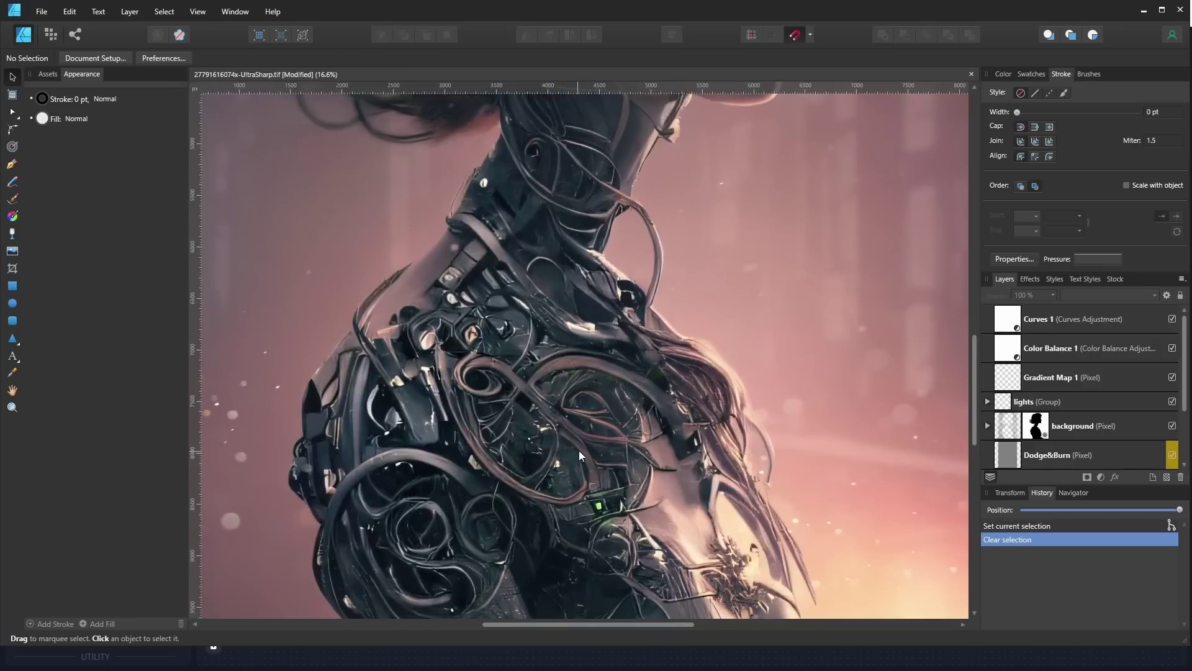
scroll(580, 448, "up", 3)
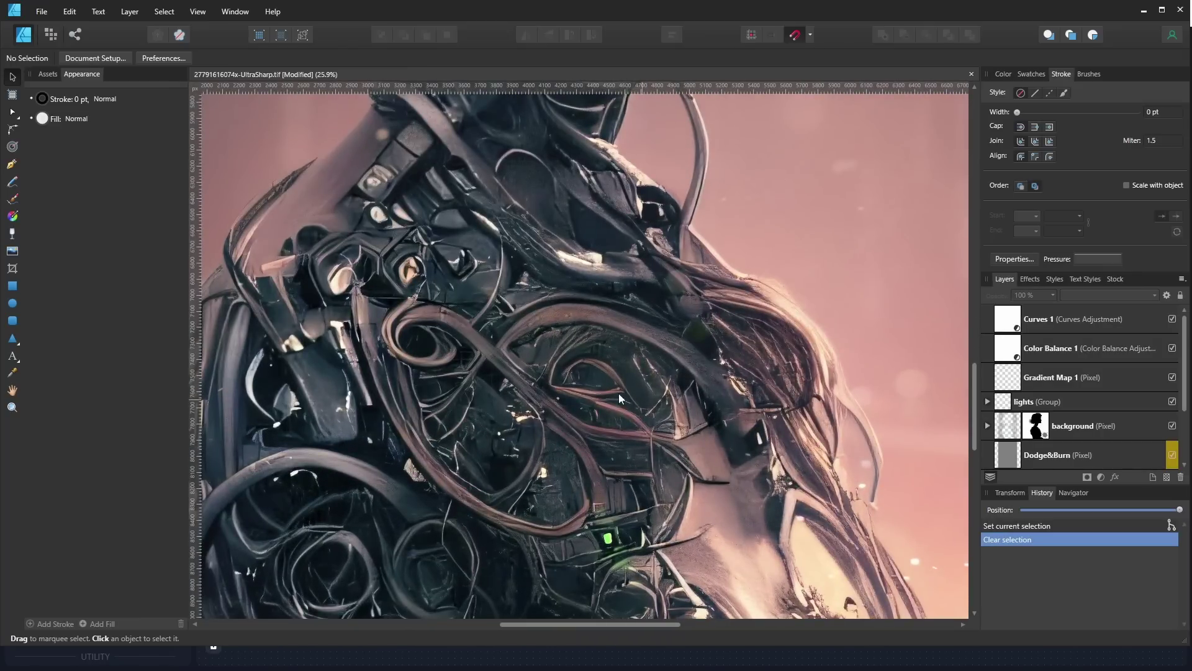
scroll(602, 343, "down", 8)
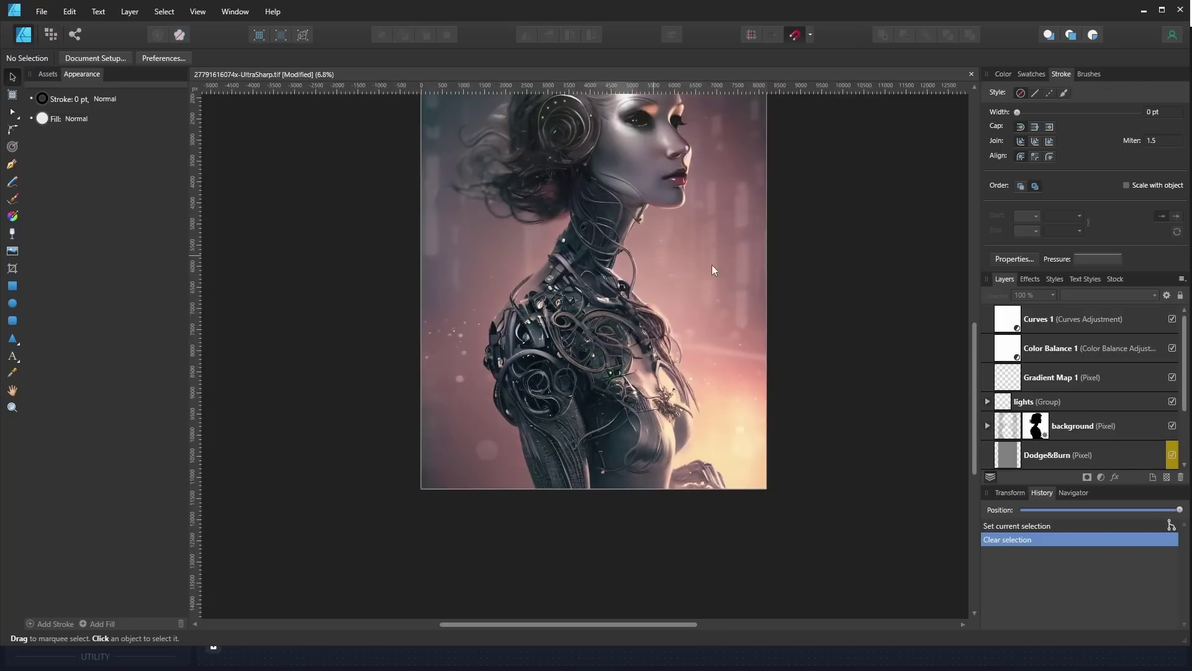
scroll(811, 251, "up", 2)
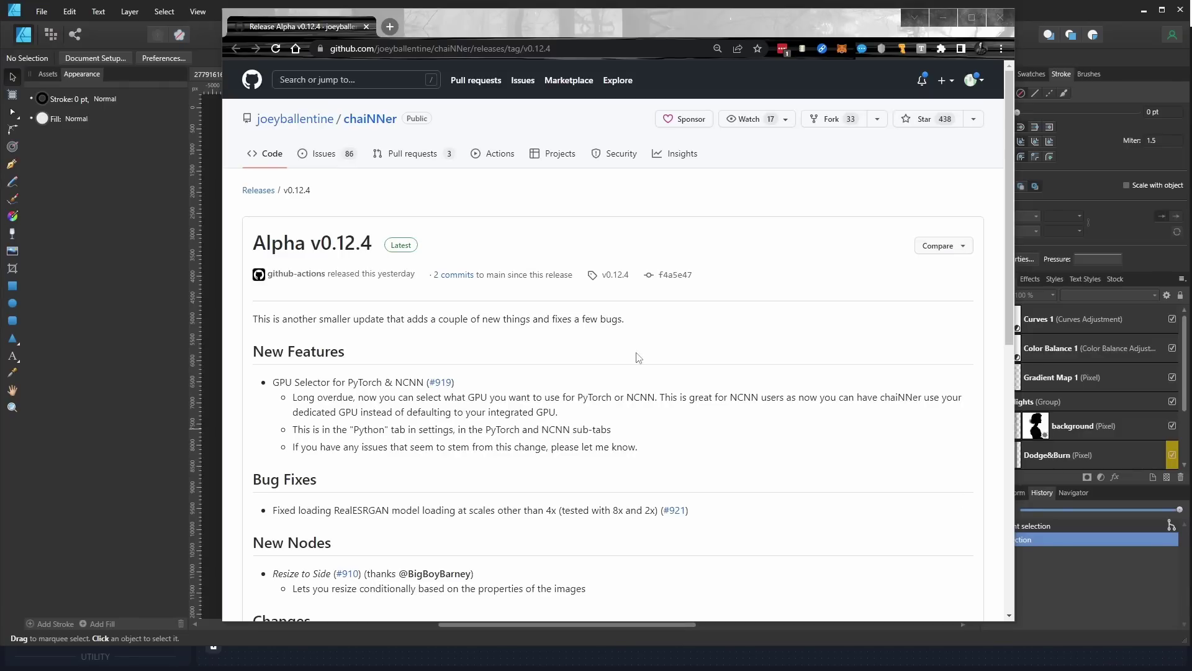
Read the Alpha v0.12.4 release notes down to Assets, then go to the chaiNNer repository's Code page
scroll(634, 335, "down", 4)
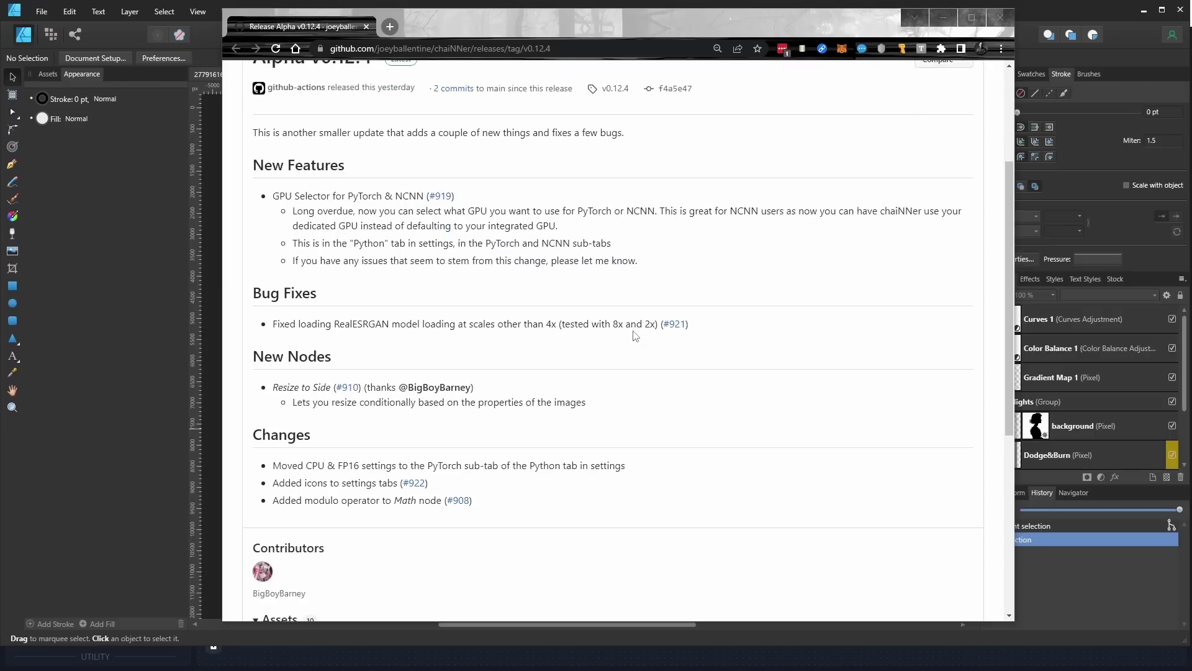
scroll(635, 335, "down", 2)
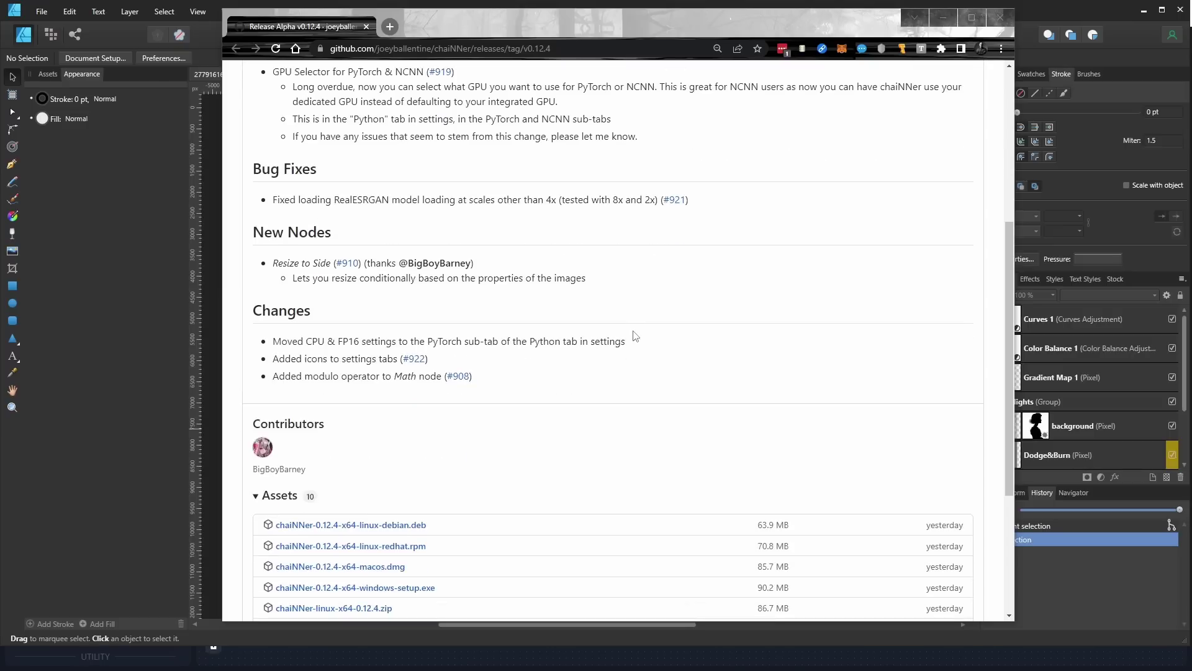
scroll(635, 335, "down", 2)
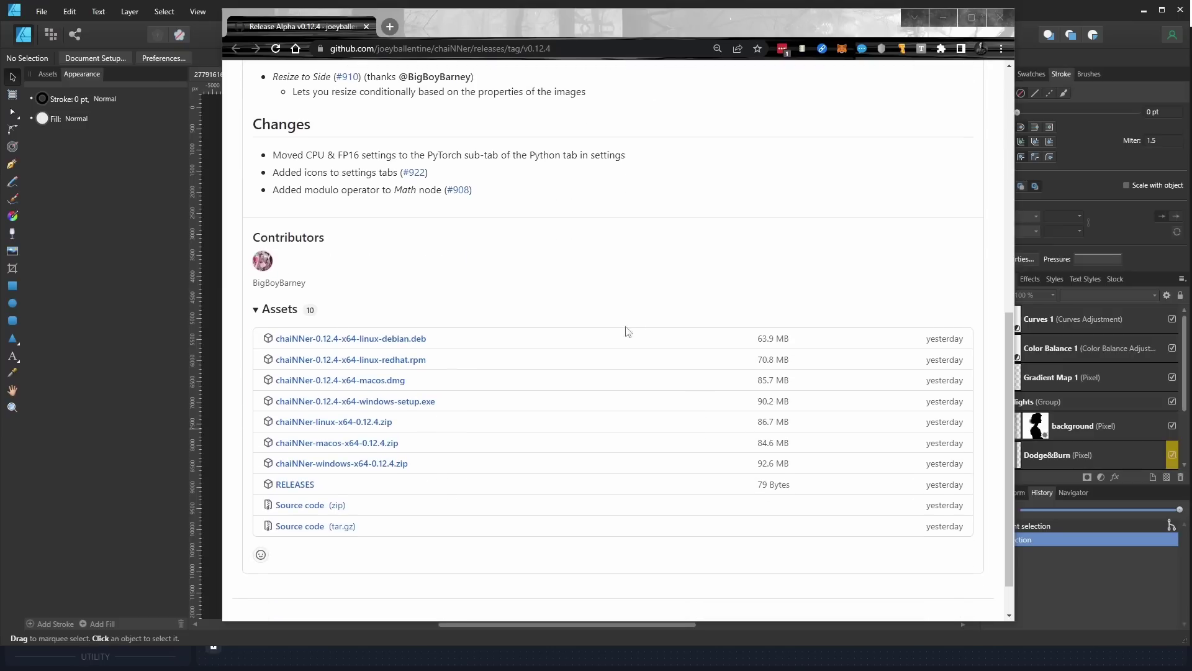
scroll(514, 385, "down", 1)
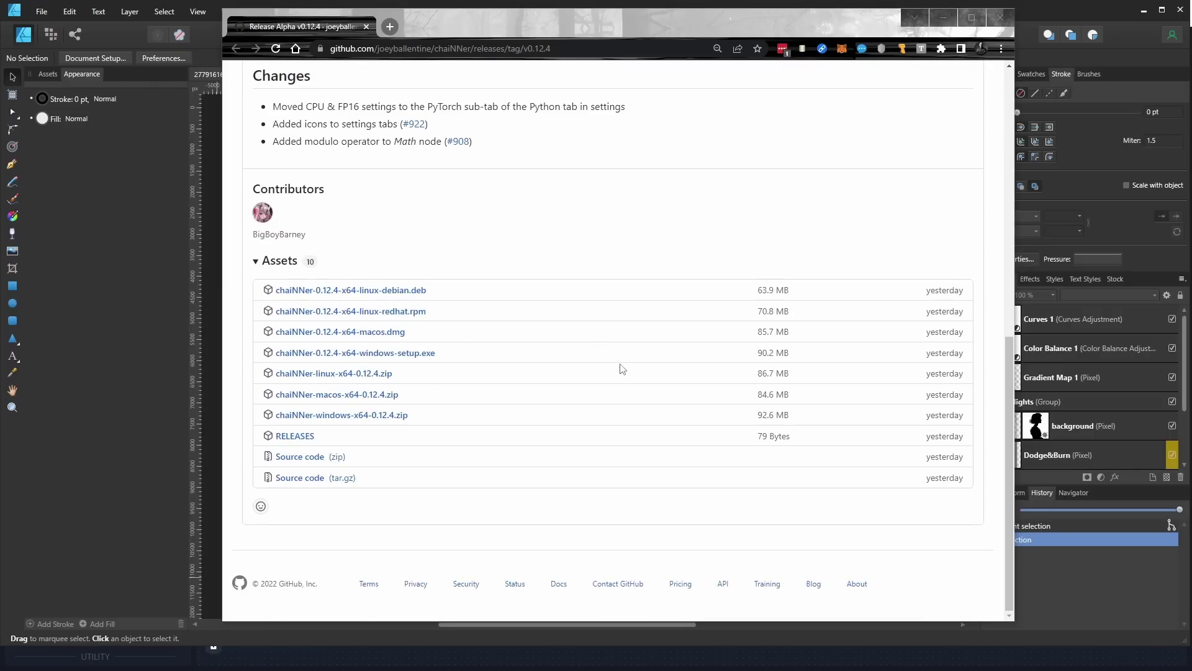
scroll(621, 370, "up", 9)
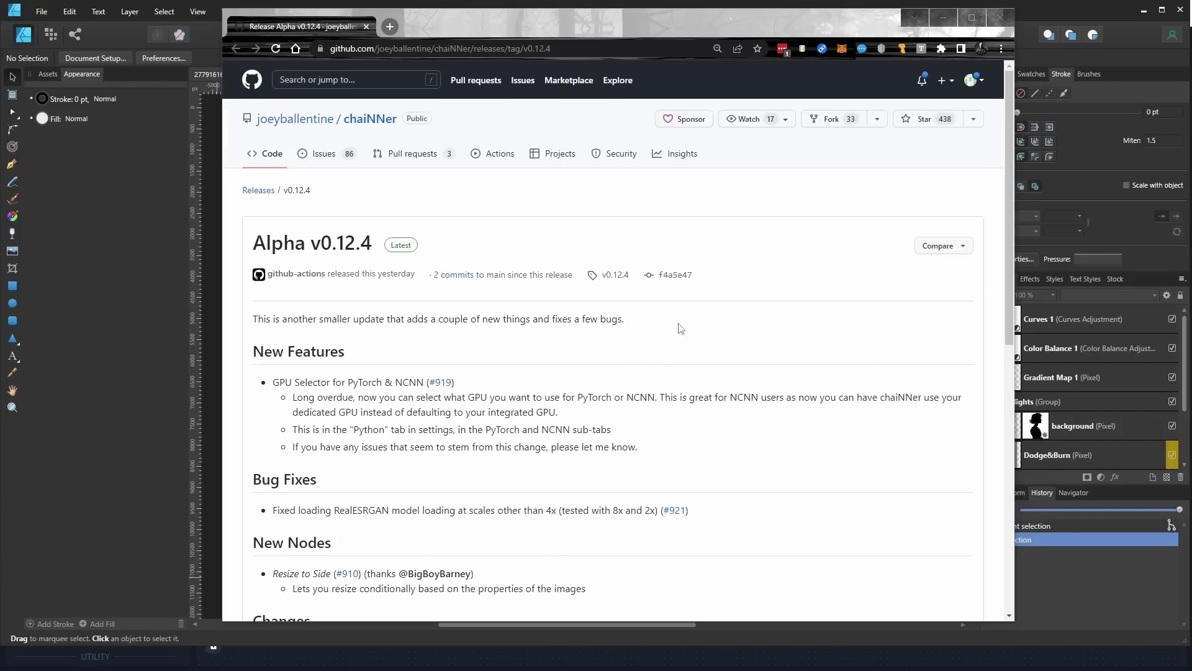
left_click(261, 156)
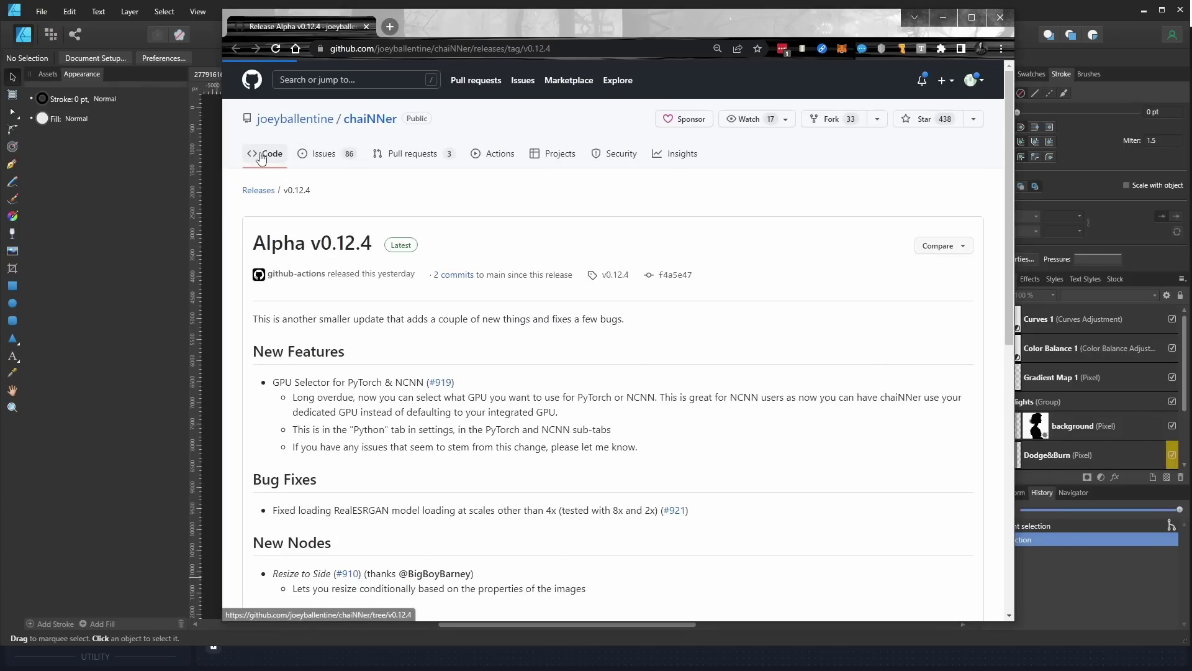